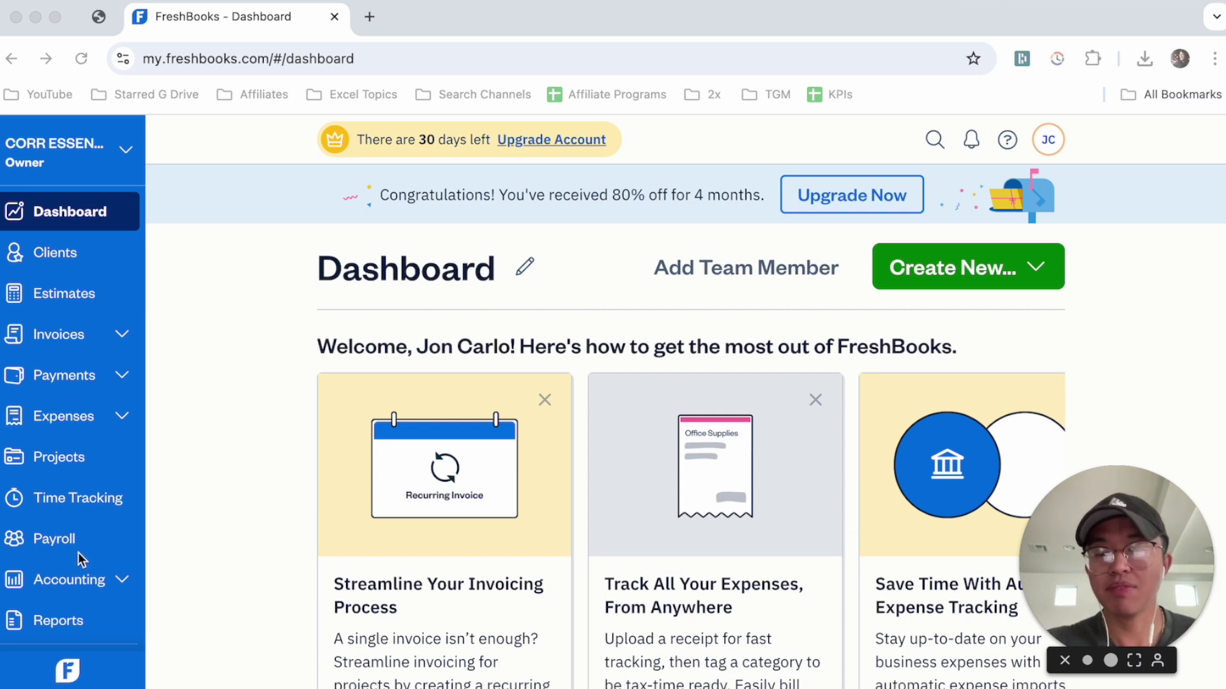
- Open the Team Members page, view the fields of the Add Team Member form, and close it without adding anyone
{"action": "scroll", "coordinate": [77, 554], "scroll_direction": "down", "scroll_amount": 3}
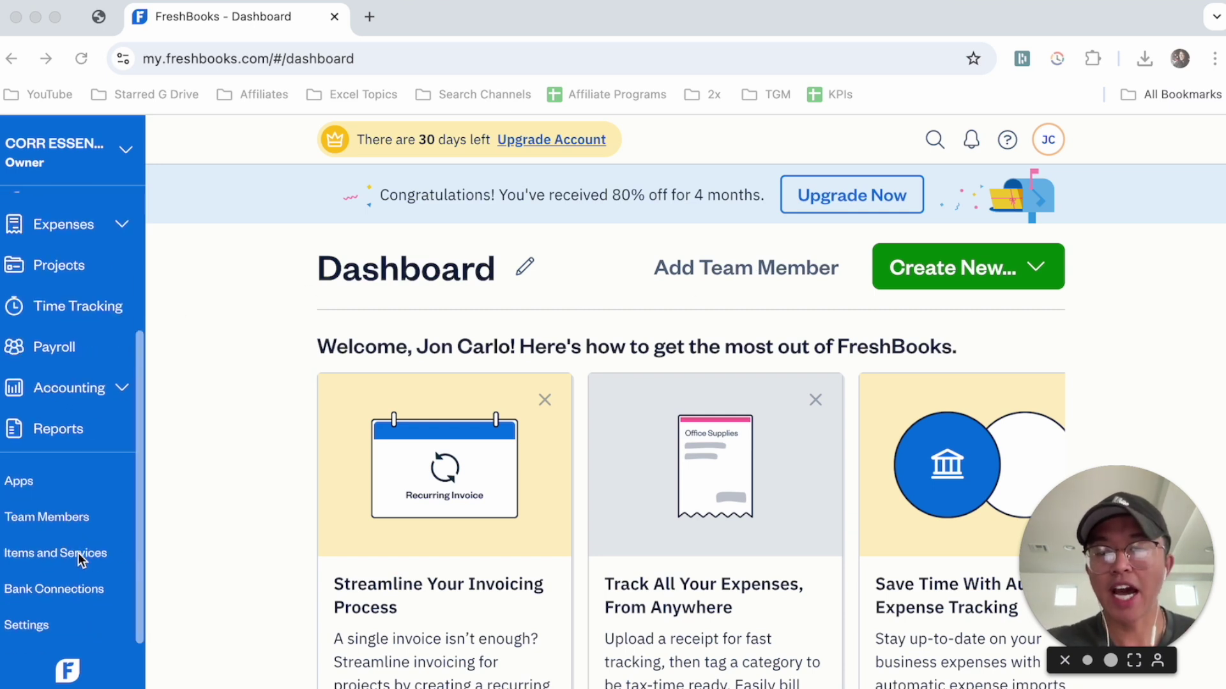
{"action": "left_click", "coordinate": [66, 515]}
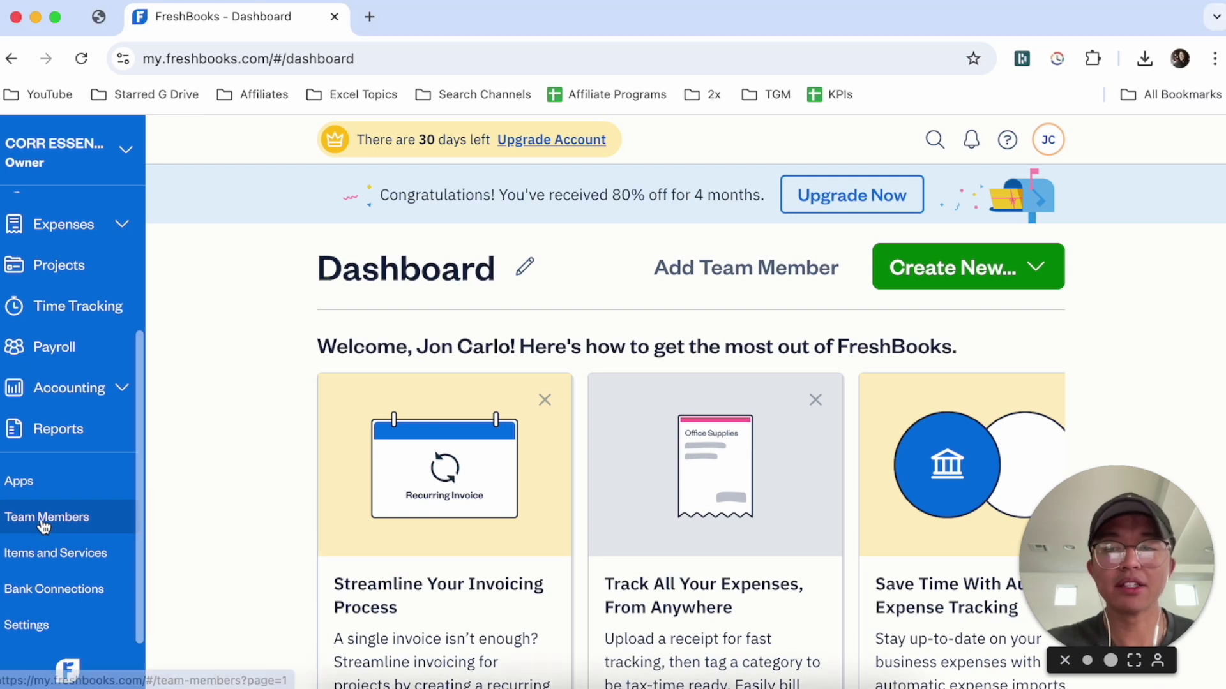
{"action": "left_click", "coordinate": [44, 522]}
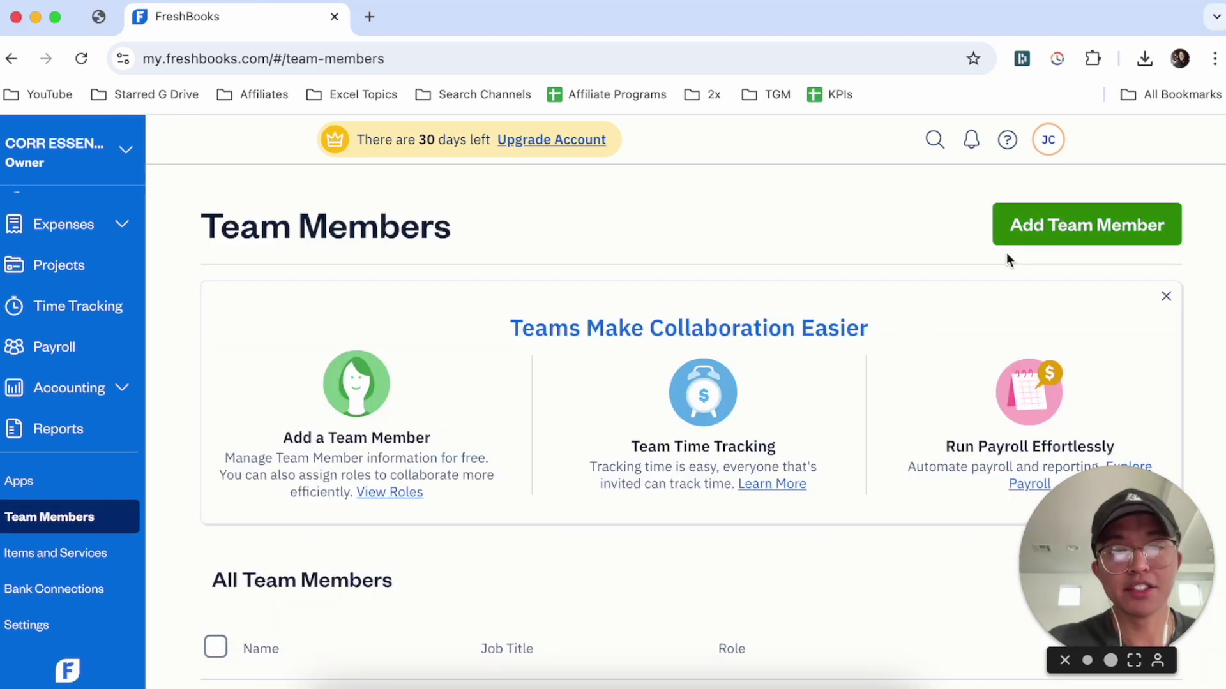
{"action": "left_click", "coordinate": [1035, 245]}
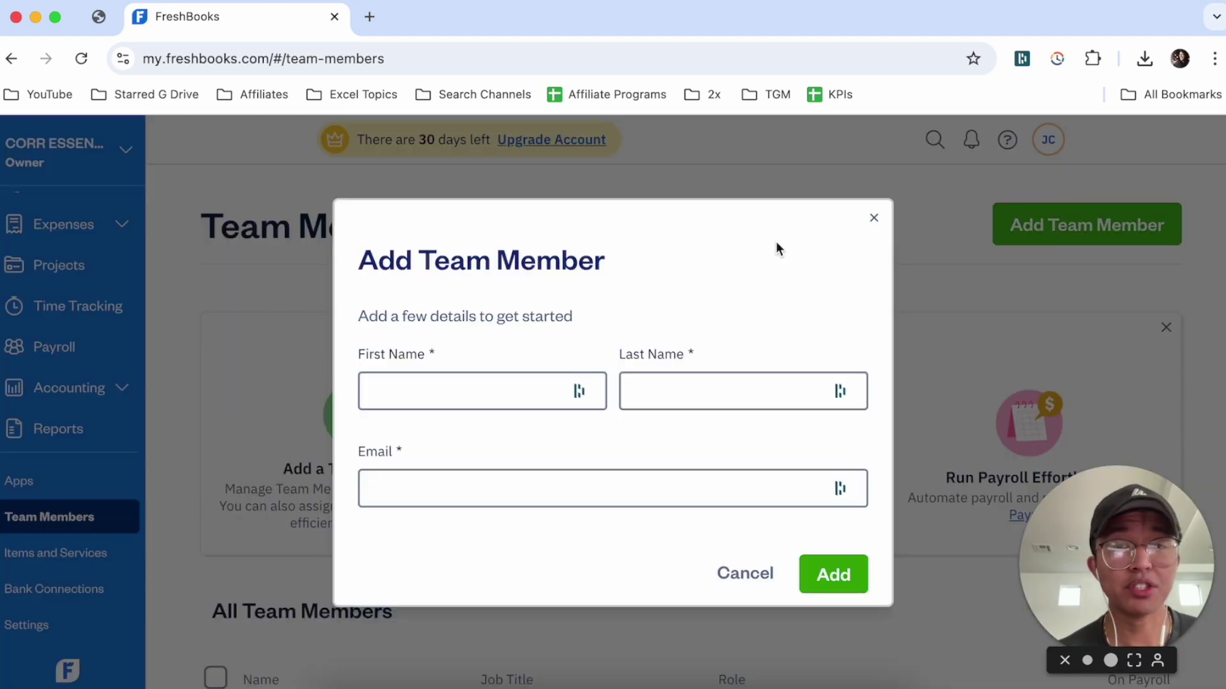
{"action": "left_click", "coordinate": [874, 221]}
- Open the profile of the team member marked Not Invited and review the basic information, permissions, payroll and rate settings
{"action": "scroll", "coordinate": [706, 307], "scroll_direction": "down", "scroll_amount": 5}
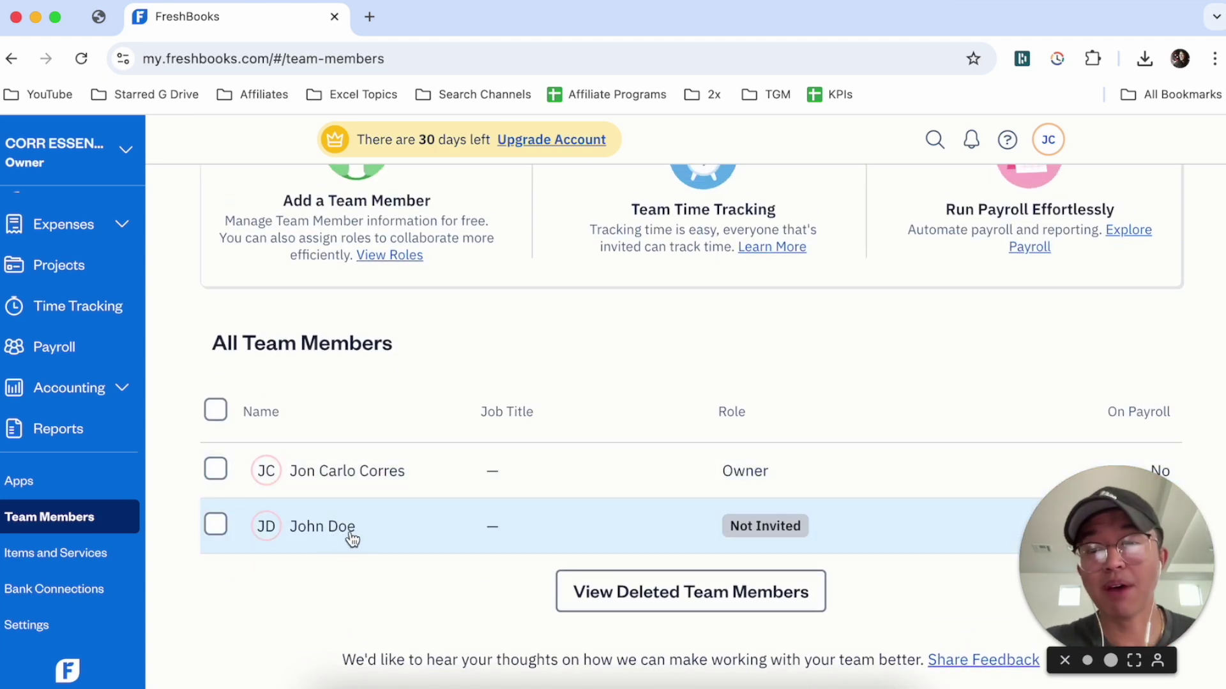
{"action": "left_click", "coordinate": [330, 541]}
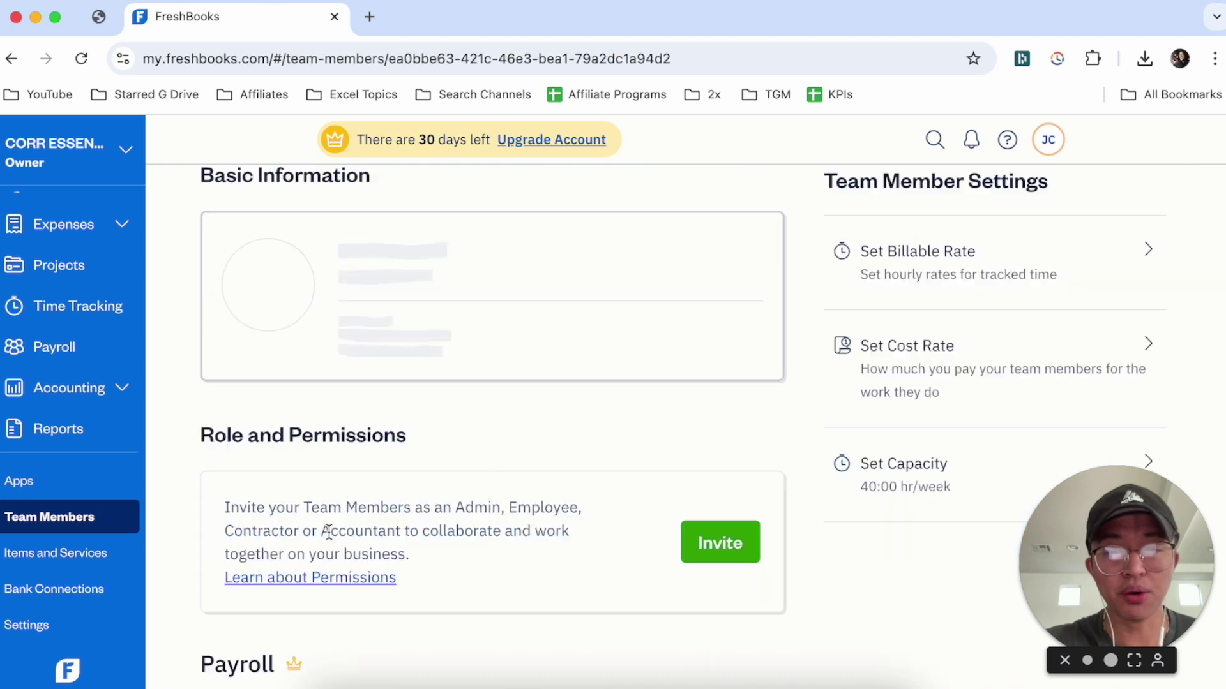
{"action": "scroll", "coordinate": [649, 360], "scroll_direction": "up", "scroll_amount": 3}
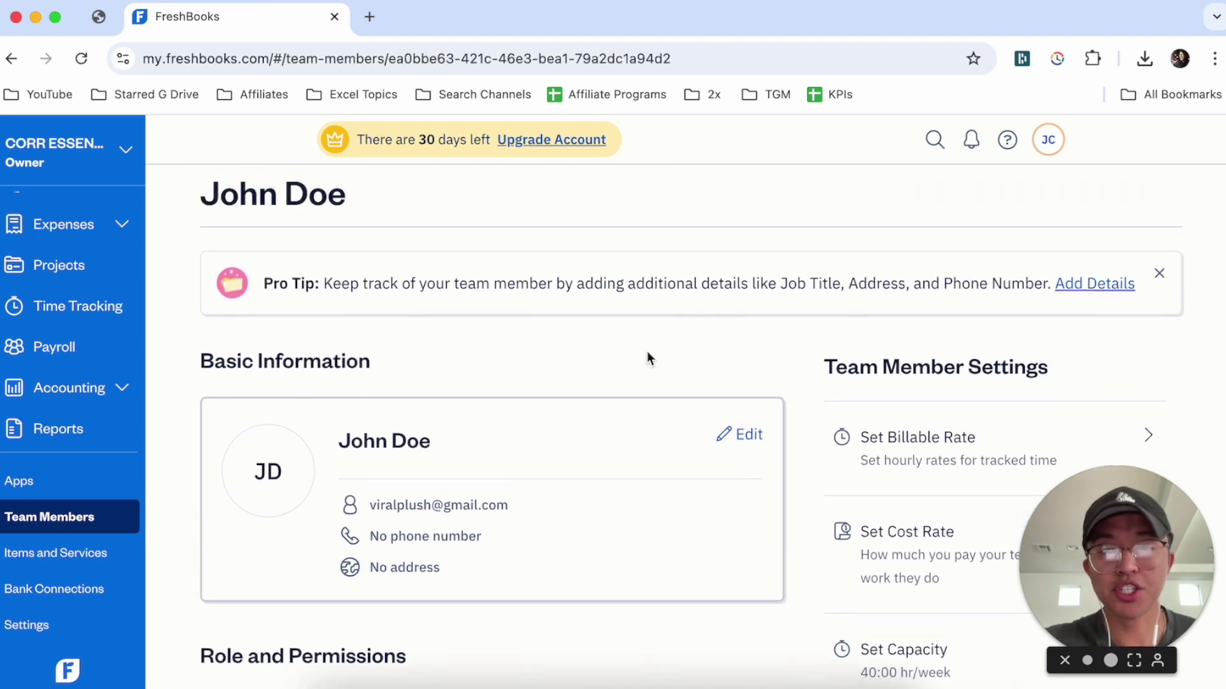
{"action": "scroll", "coordinate": [644, 361], "scroll_direction": "down", "scroll_amount": 3}
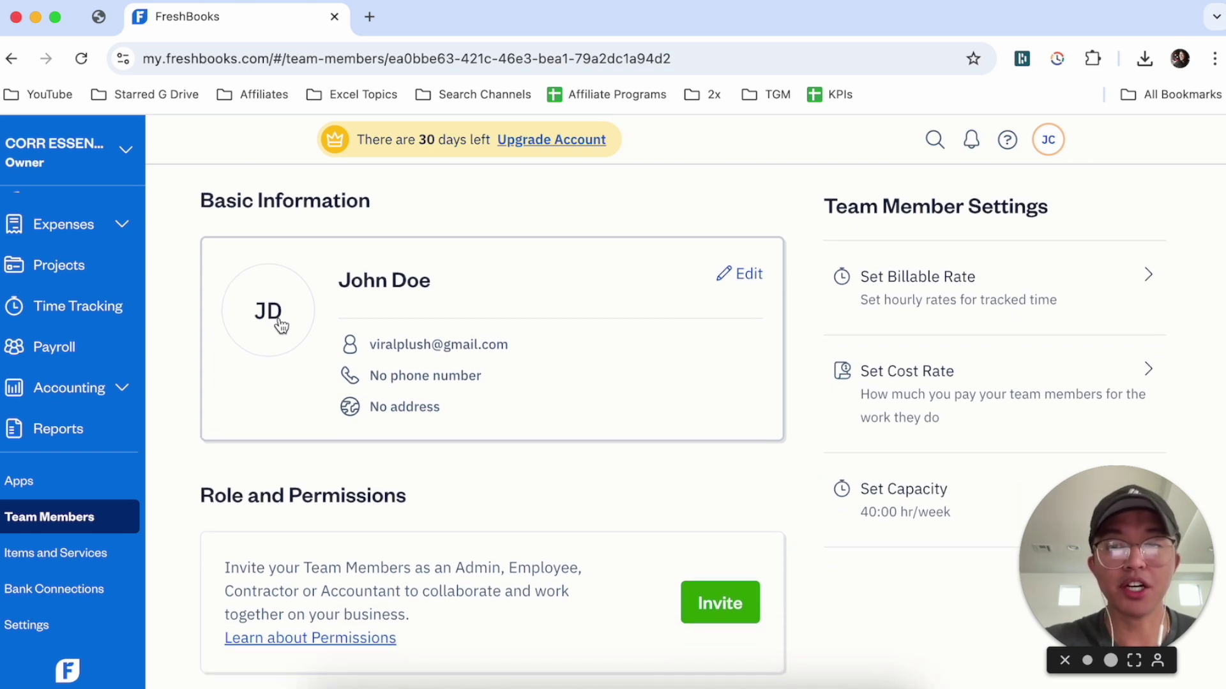
{"action": "scroll", "coordinate": [968, 288], "scroll_direction": "down", "scroll_amount": 1}
{"action": "scroll", "coordinate": [975, 308], "scroll_direction": "down", "scroll_amount": 1}
{"action": "scroll", "coordinate": [974, 311], "scroll_direction": "down", "scroll_amount": 2}
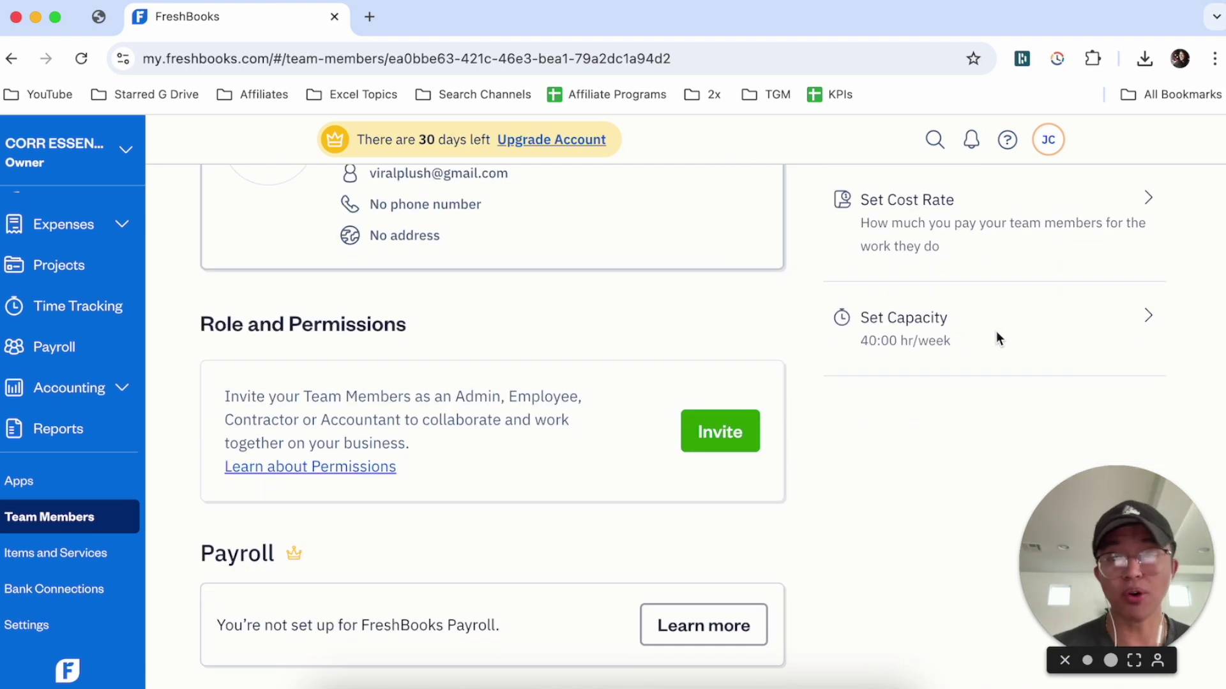
{"action": "scroll", "coordinate": [741, 409], "scroll_direction": "down", "scroll_amount": 2}
{"action": "scroll", "coordinate": [538, 399], "scroll_direction": "up", "scroll_amount": 2}
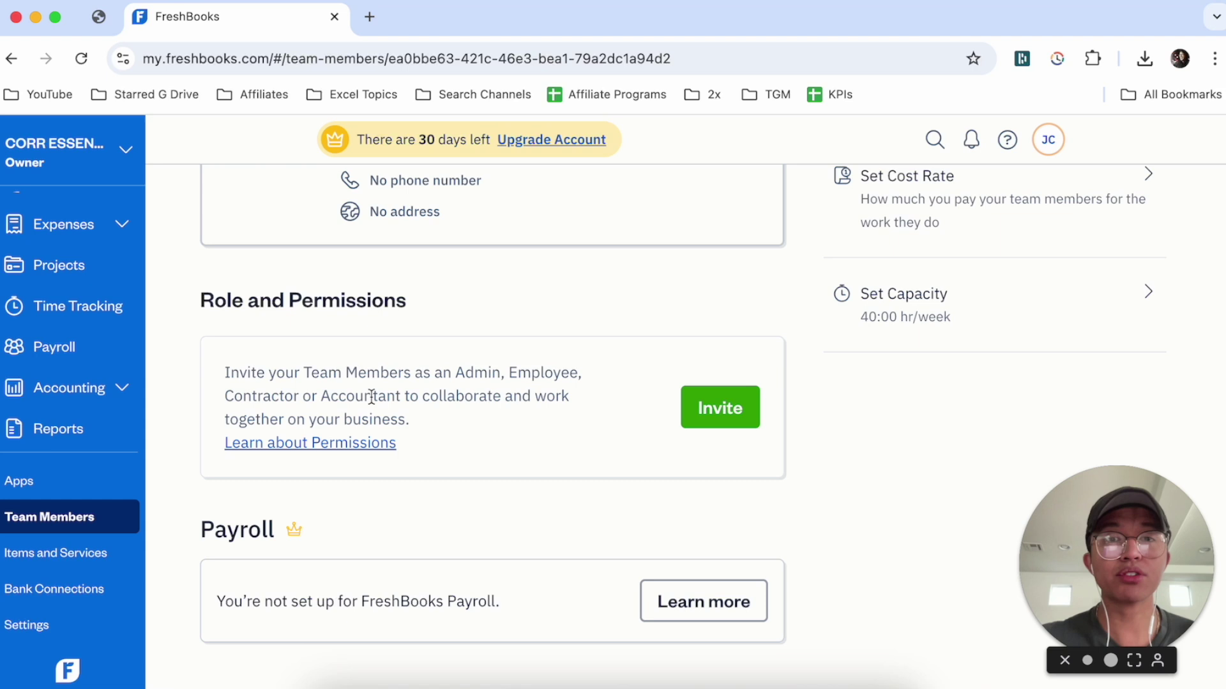
- Open the team member's invitation and compare the access granted by the Admin, Manager, Employee and Accountant roles
{"action": "left_click", "coordinate": [719, 419]}
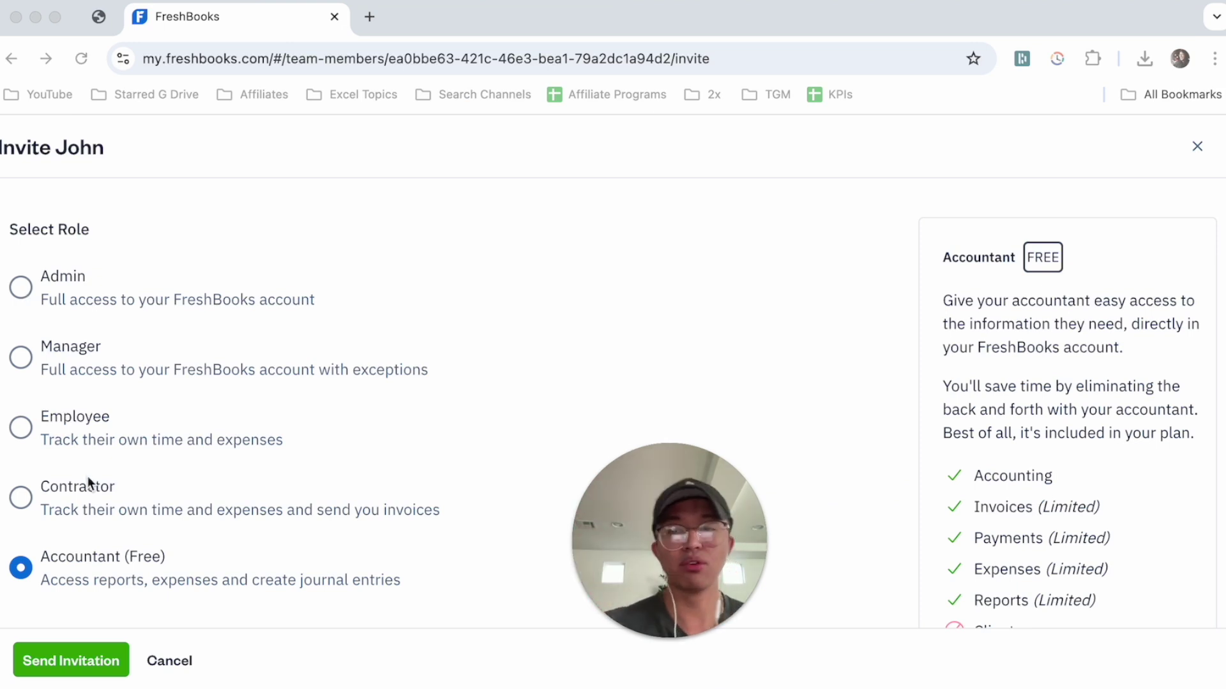
{"action": "left_click", "coordinate": [23, 291]}
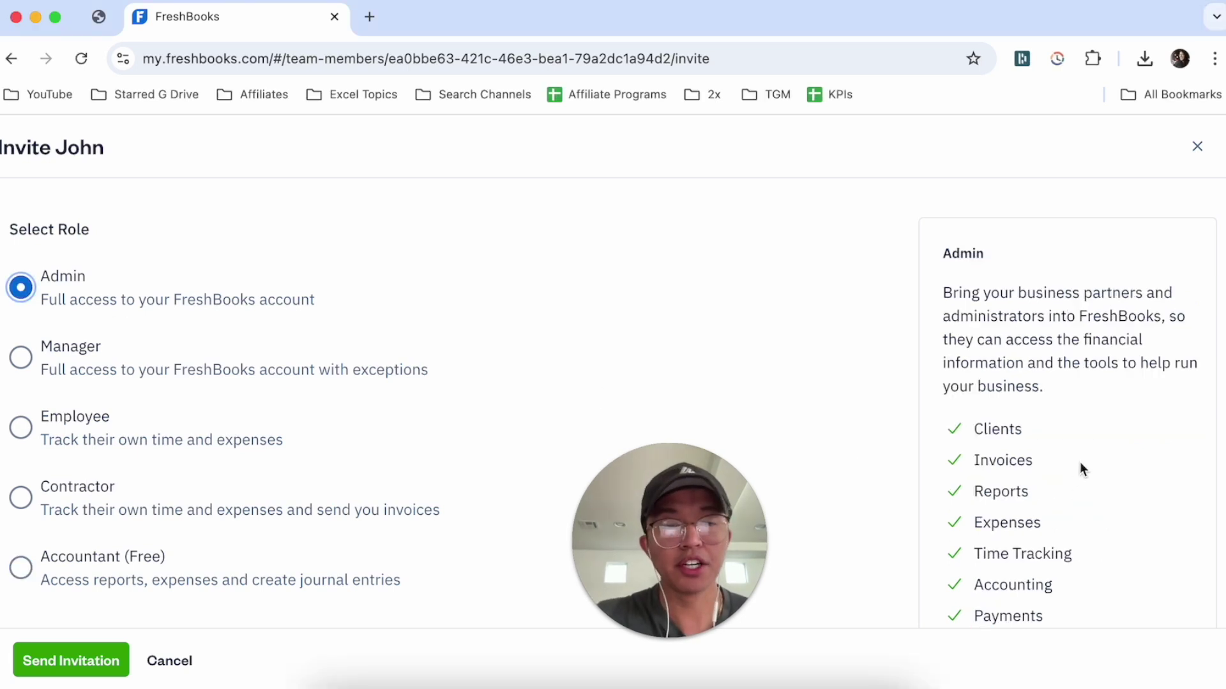
{"action": "scroll", "coordinate": [1014, 377], "scroll_direction": "down", "scroll_amount": 3}
{"action": "scroll", "coordinate": [1014, 378], "scroll_direction": "up", "scroll_amount": 2}
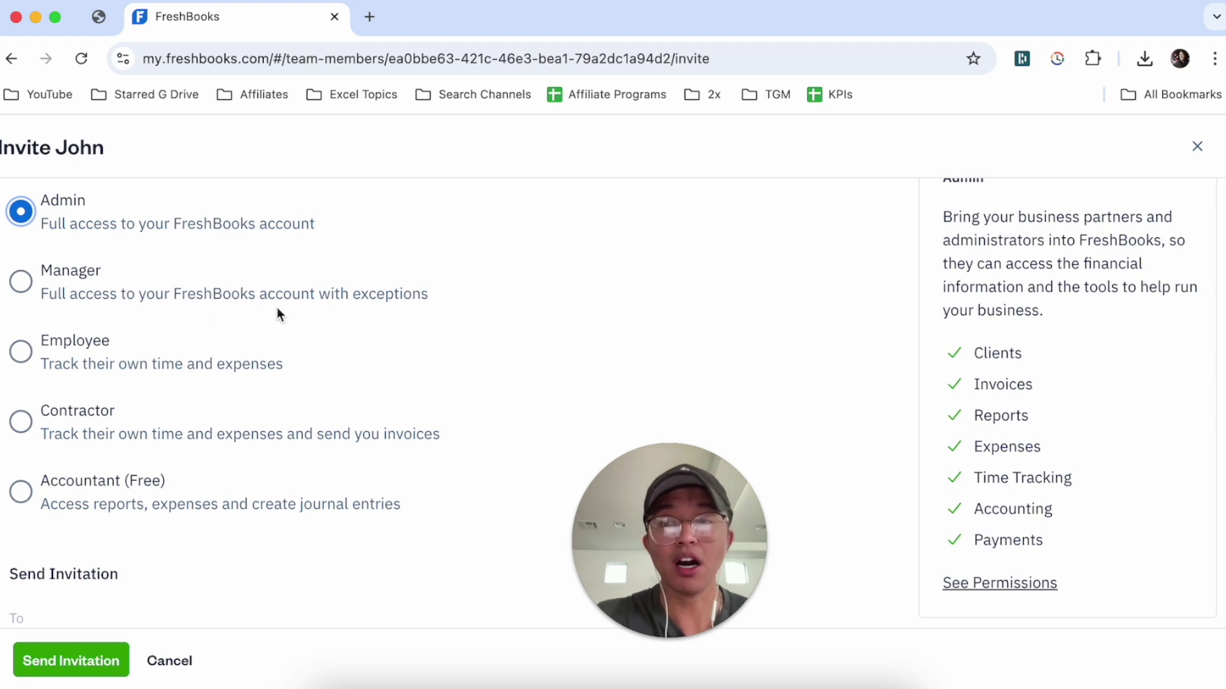
{"action": "left_click", "coordinate": [20, 281]}
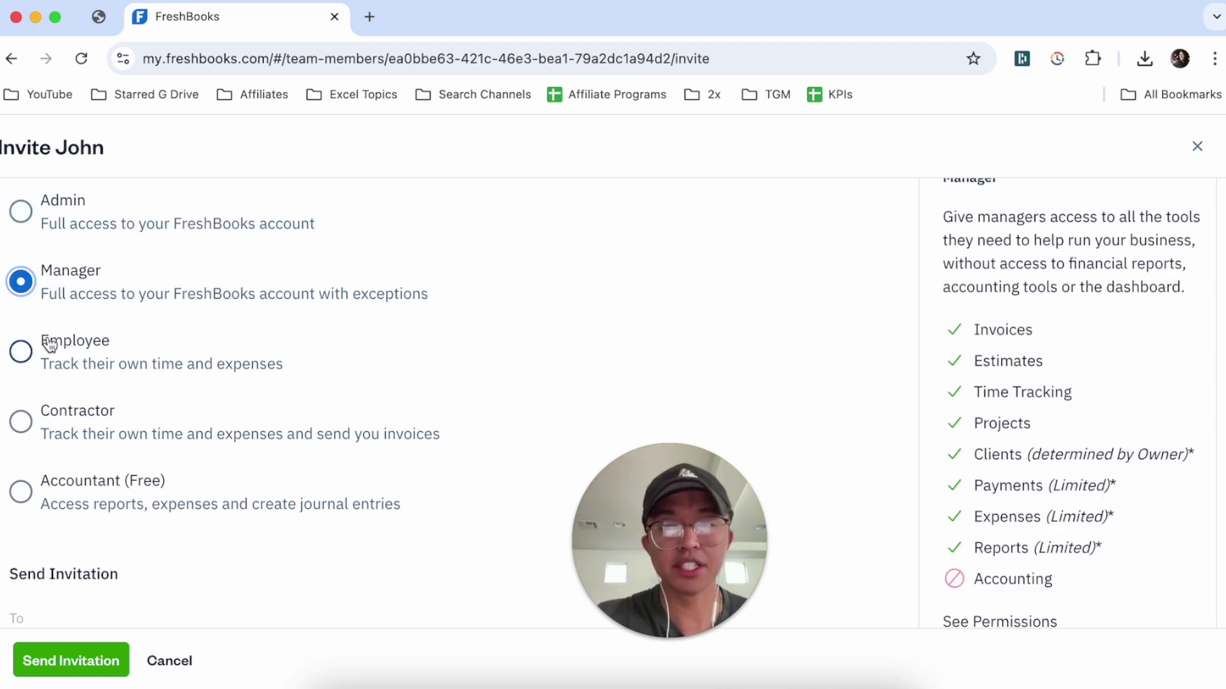
{"action": "left_click", "coordinate": [21, 353]}
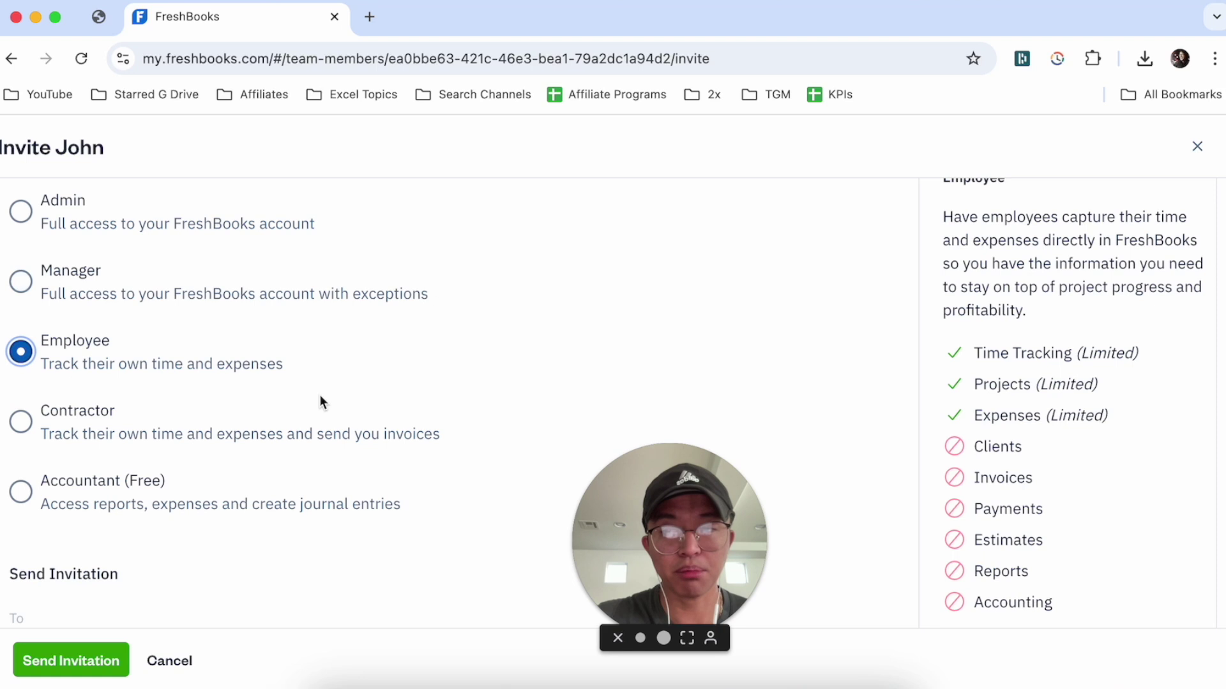
{"action": "left_click", "coordinate": [21, 492]}
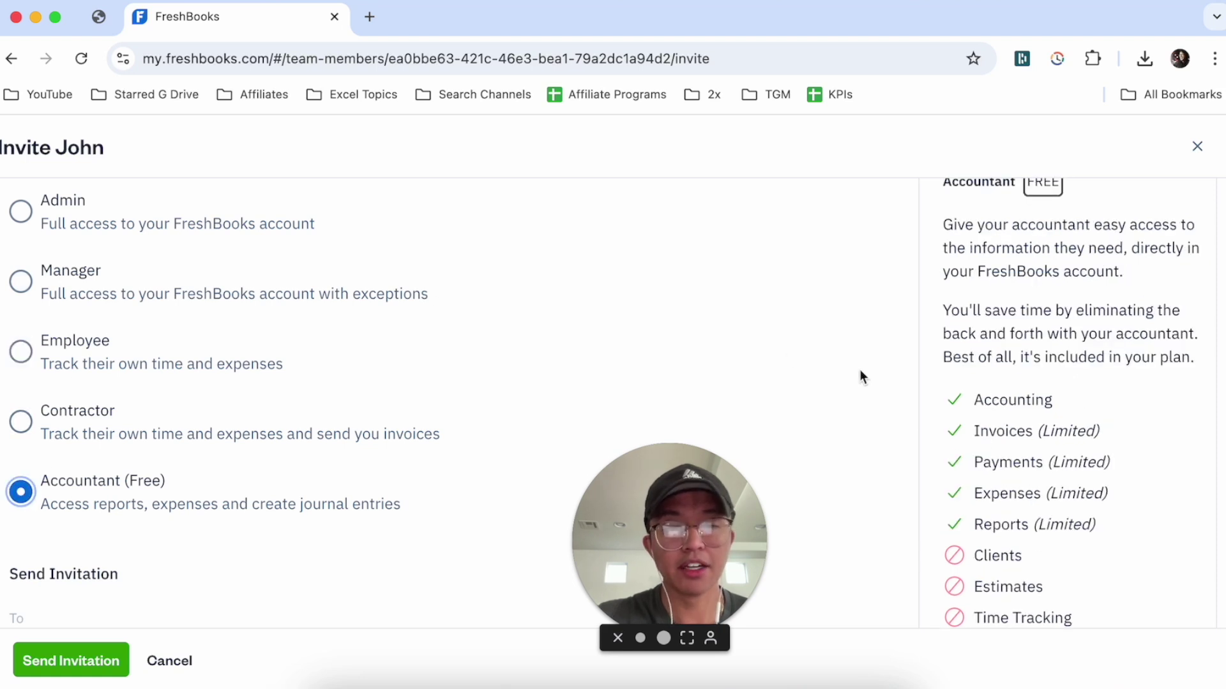
- Review the invitation's email section, choose the Employee role to check its access, and close the invitation without sending it
{"action": "scroll", "coordinate": [989, 401], "scroll_direction": "down", "scroll_amount": 5}
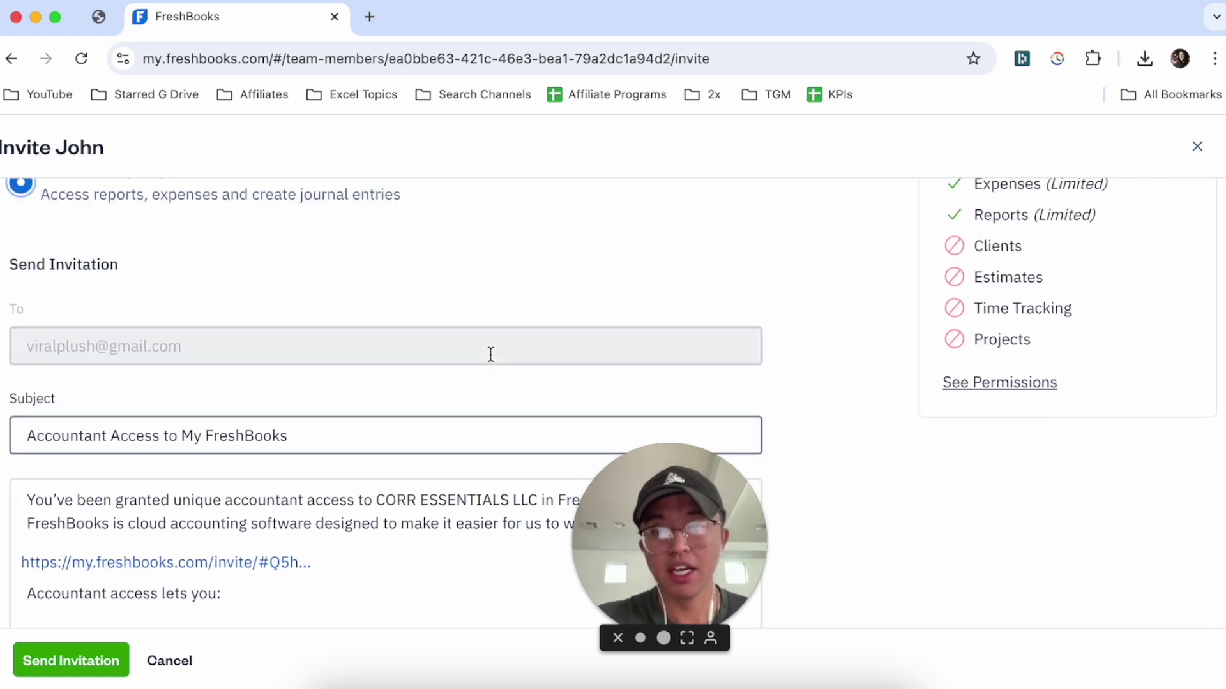
{"action": "scroll", "coordinate": [491, 358], "scroll_direction": "up", "scroll_amount": 5}
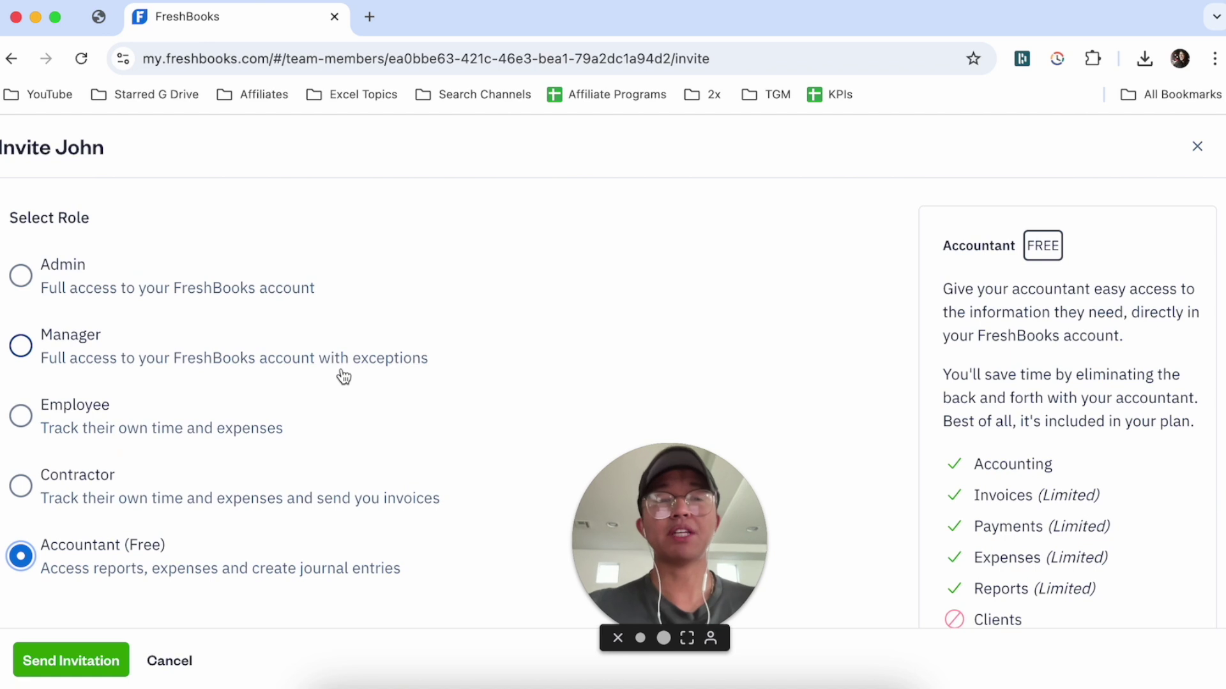
{"action": "scroll", "coordinate": [344, 377], "scroll_direction": "down", "scroll_amount": 5}
{"action": "scroll", "coordinate": [343, 377], "scroll_direction": "up", "scroll_amount": 2}
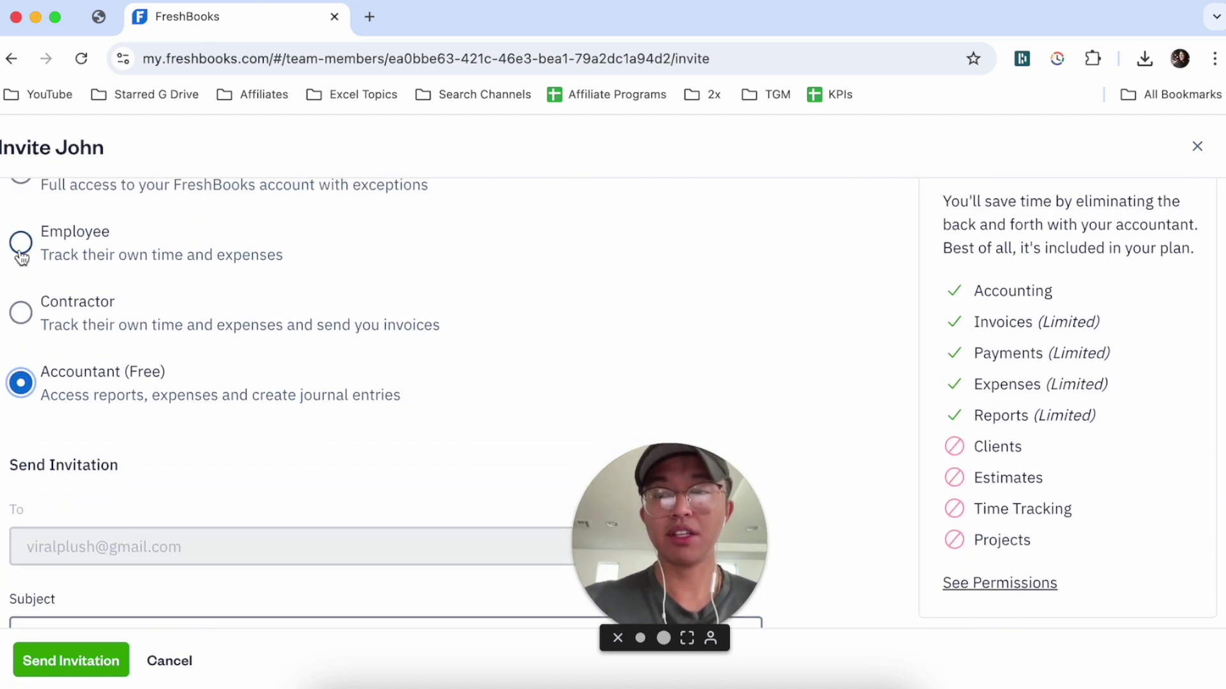
{"action": "left_click", "coordinate": [21, 244]}
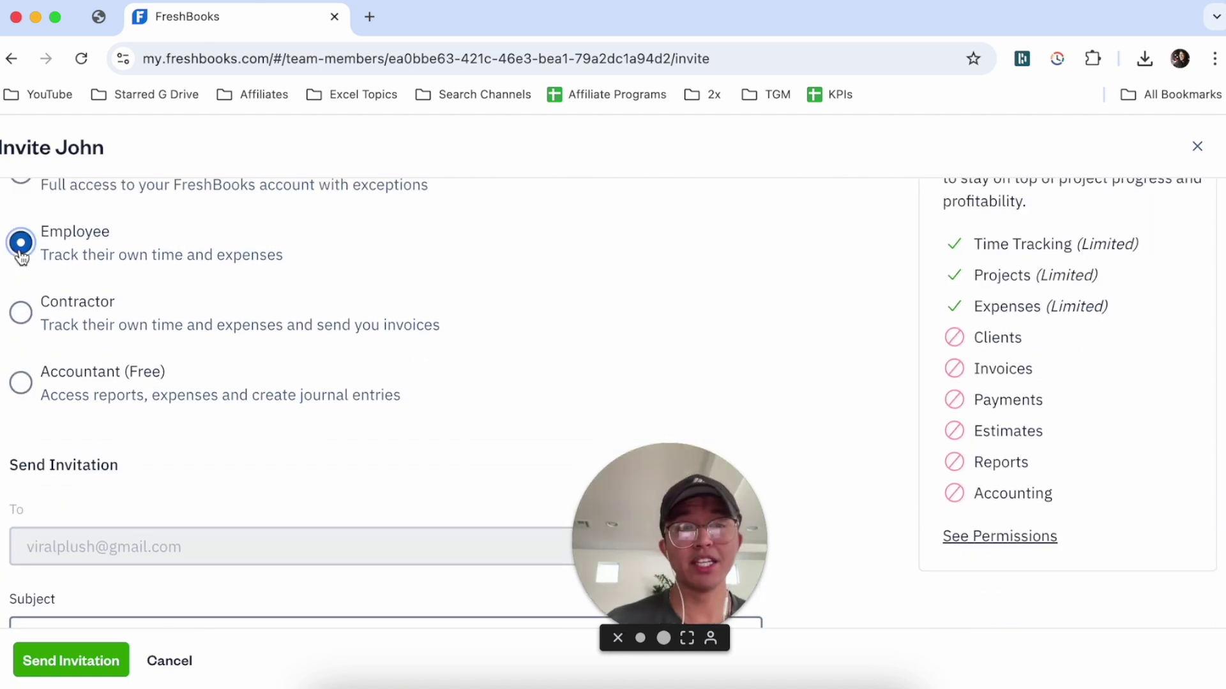
{"action": "scroll", "coordinate": [945, 367], "scroll_direction": "up", "scroll_amount": 2}
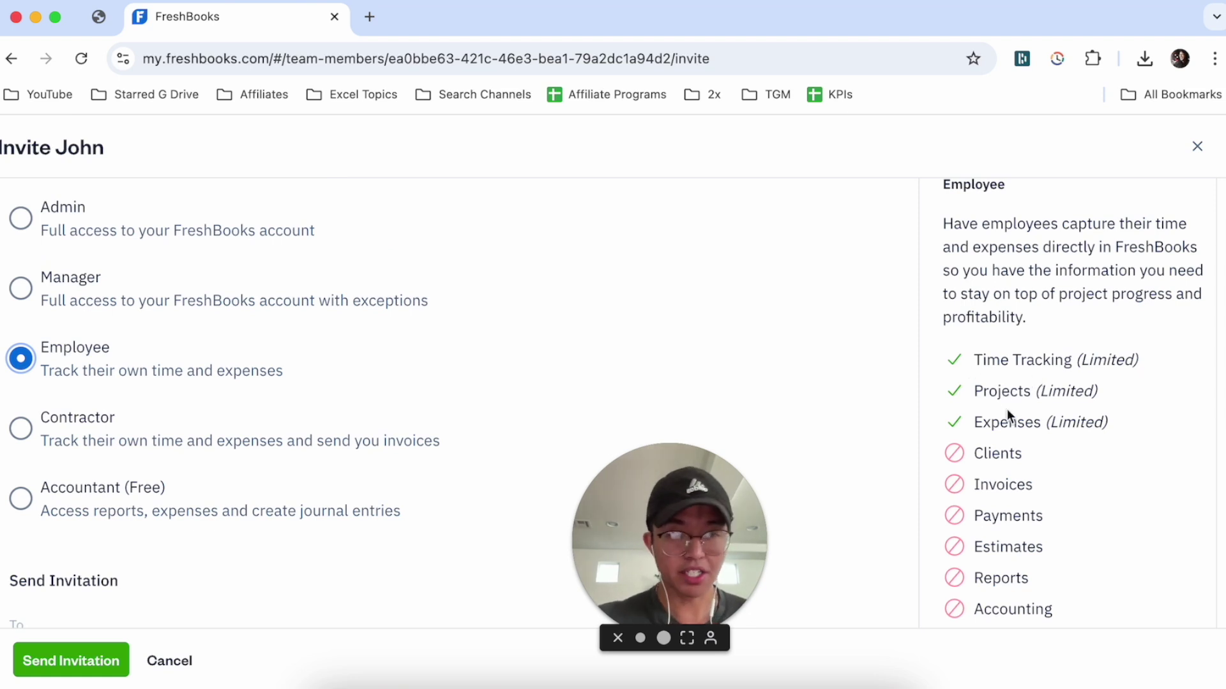
{"action": "left_click", "coordinate": [1197, 147]}
- Look over the team member's profile again and return to the list of all team members
{"action": "scroll", "coordinate": [354, 453], "scroll_direction": "up", "scroll_amount": 3}
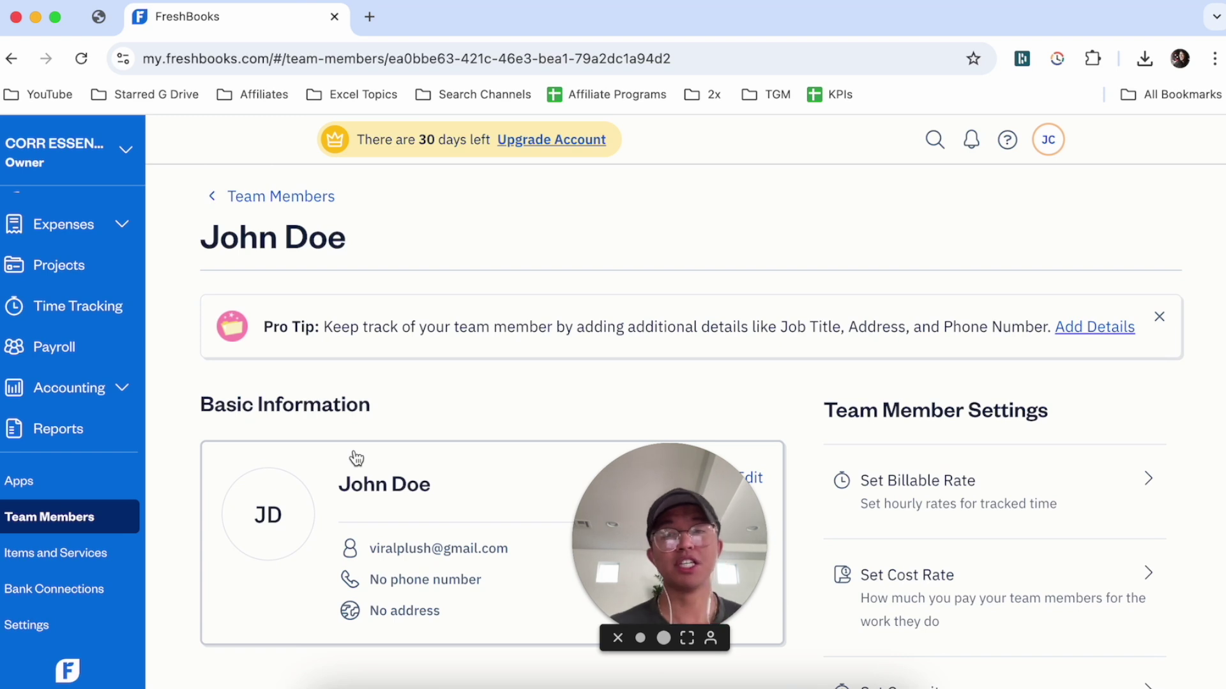
{"action": "scroll", "coordinate": [356, 457], "scroll_direction": "down", "scroll_amount": 7}
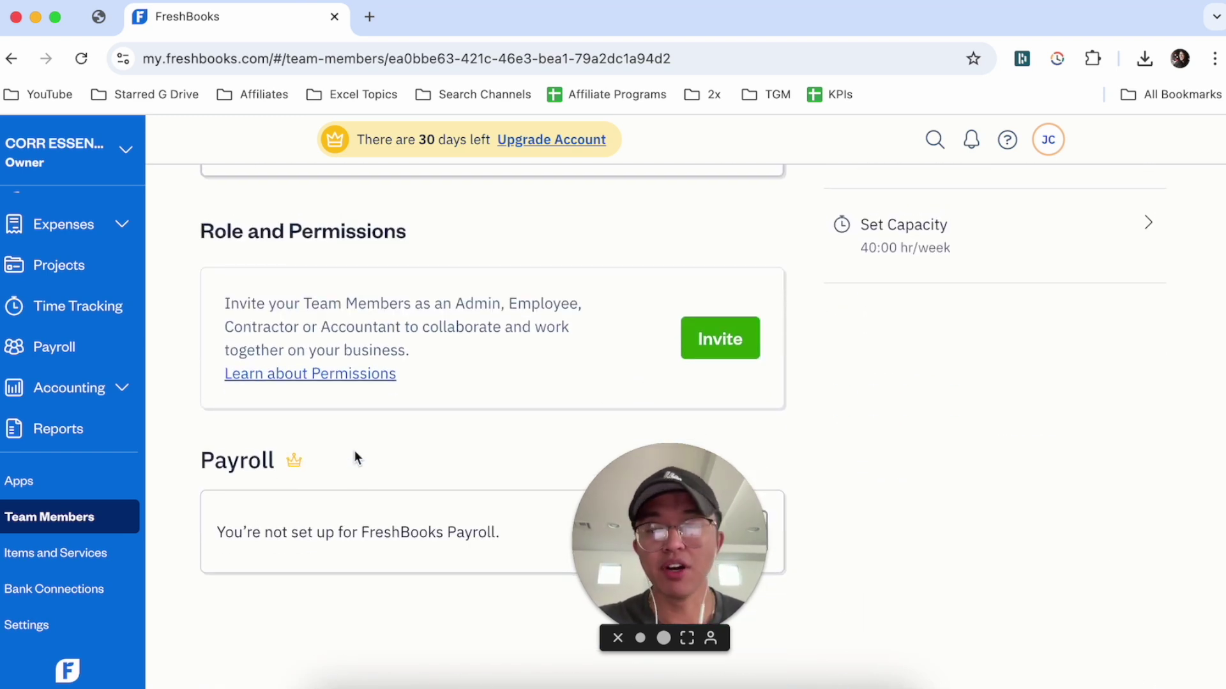
{"action": "scroll", "coordinate": [339, 422], "scroll_direction": "up", "scroll_amount": 5}
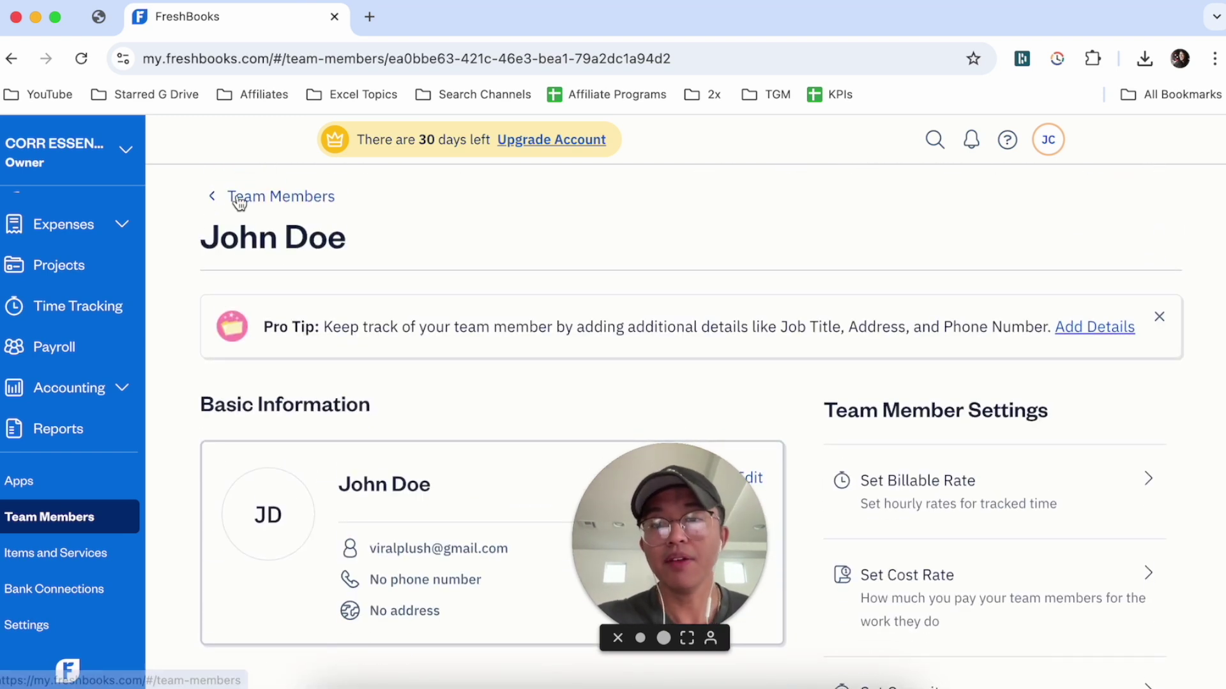
{"action": "left_click", "coordinate": [237, 199]}
{"action": "scroll", "coordinate": [405, 363], "scroll_direction": "down", "scroll_amount": 4}
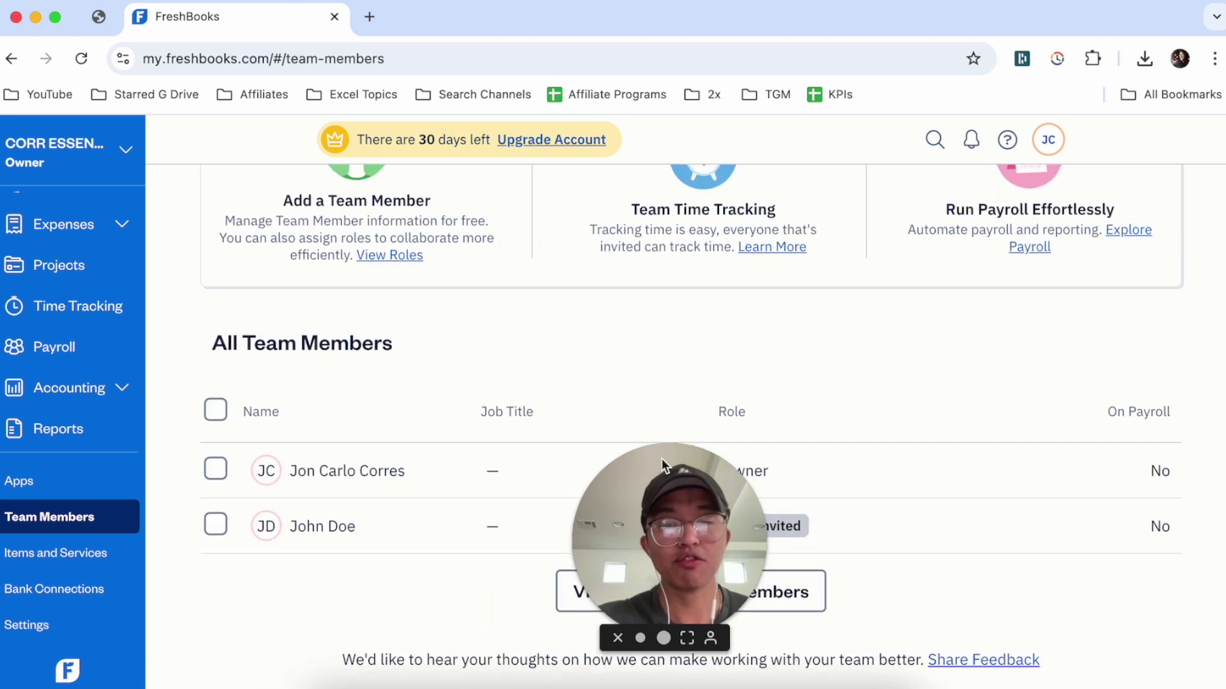
{"action": "left_click_drag", "start_coordinate": [668, 447], "coordinate": [1114, 473]}
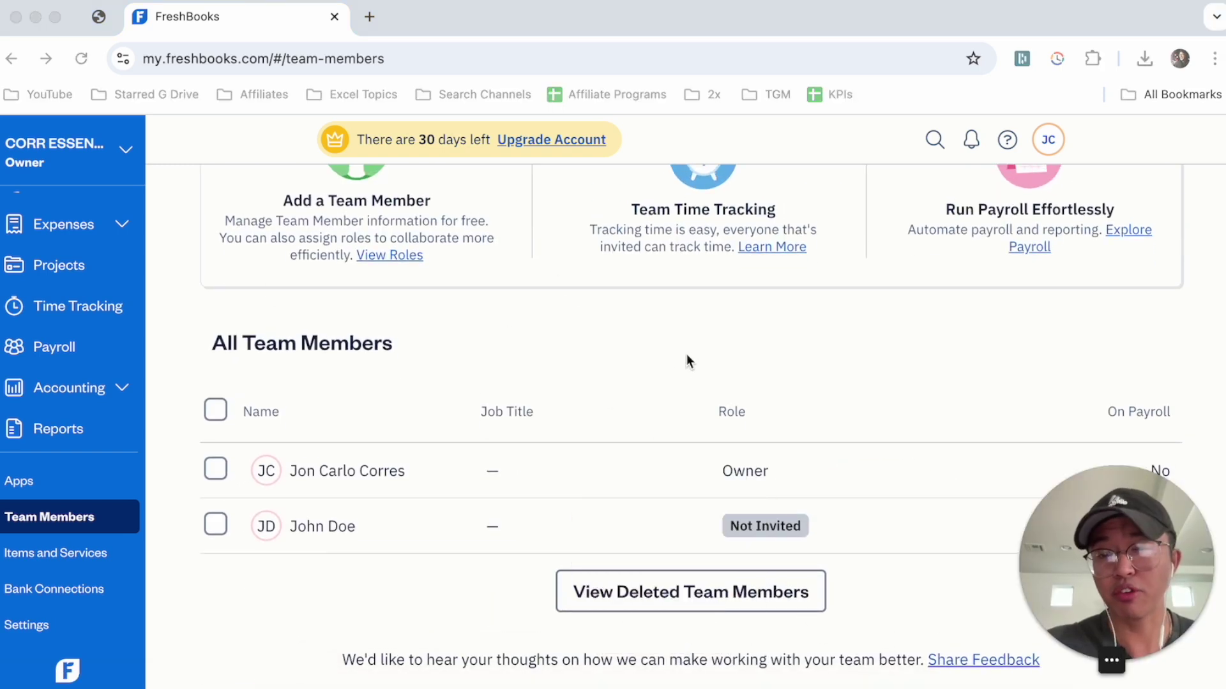
{"action": "scroll", "coordinate": [687, 353], "scroll_direction": "up", "scroll_amount": 4}
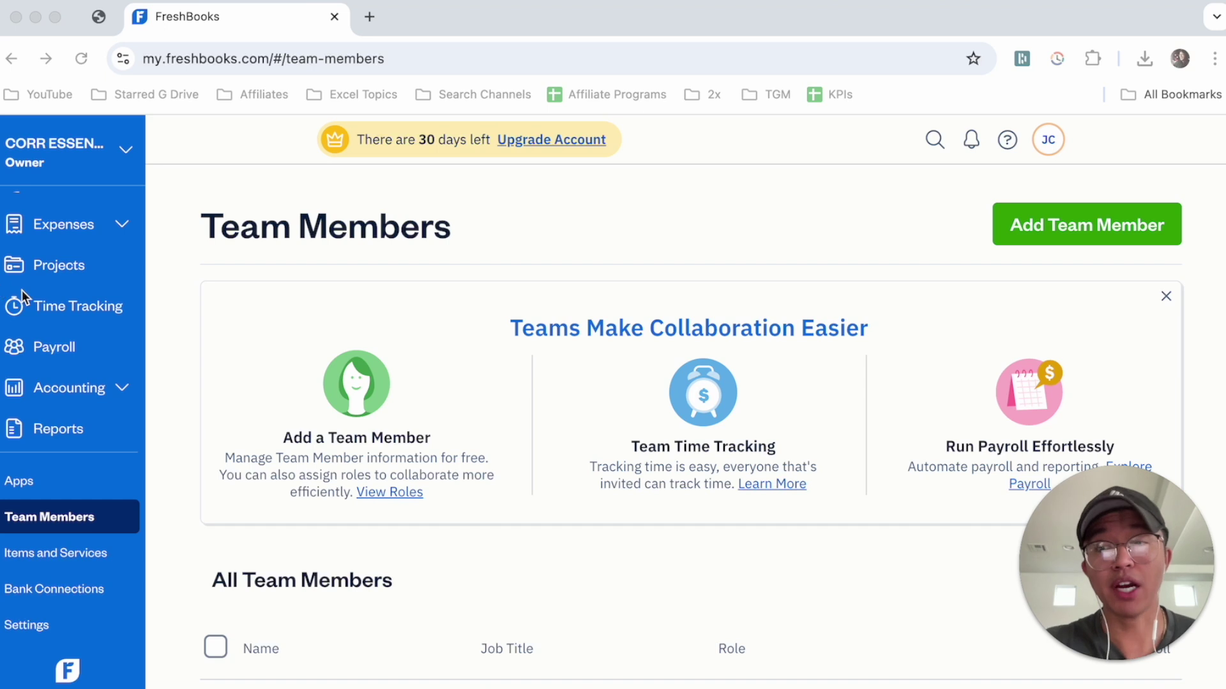
- Open Time Tracking and start a new timer for Fri, Nov 1st
{"action": "left_click", "coordinate": [83, 314]}
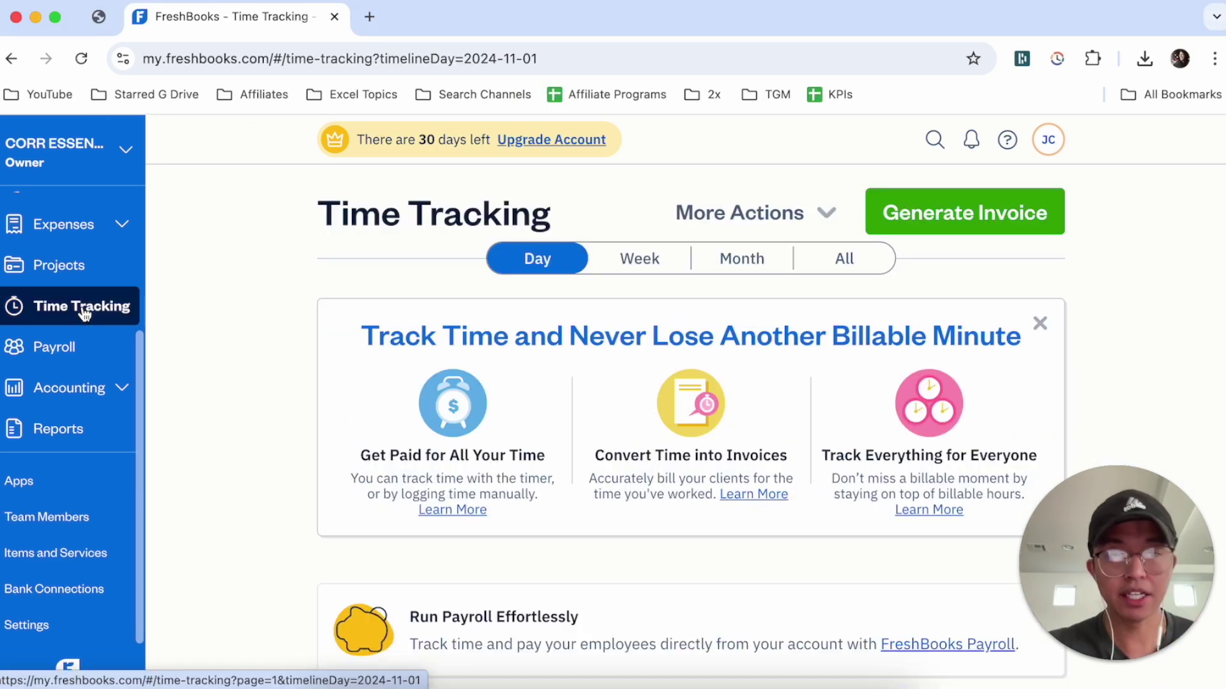
{"action": "scroll", "coordinate": [614, 409], "scroll_direction": "down", "scroll_amount": 5}
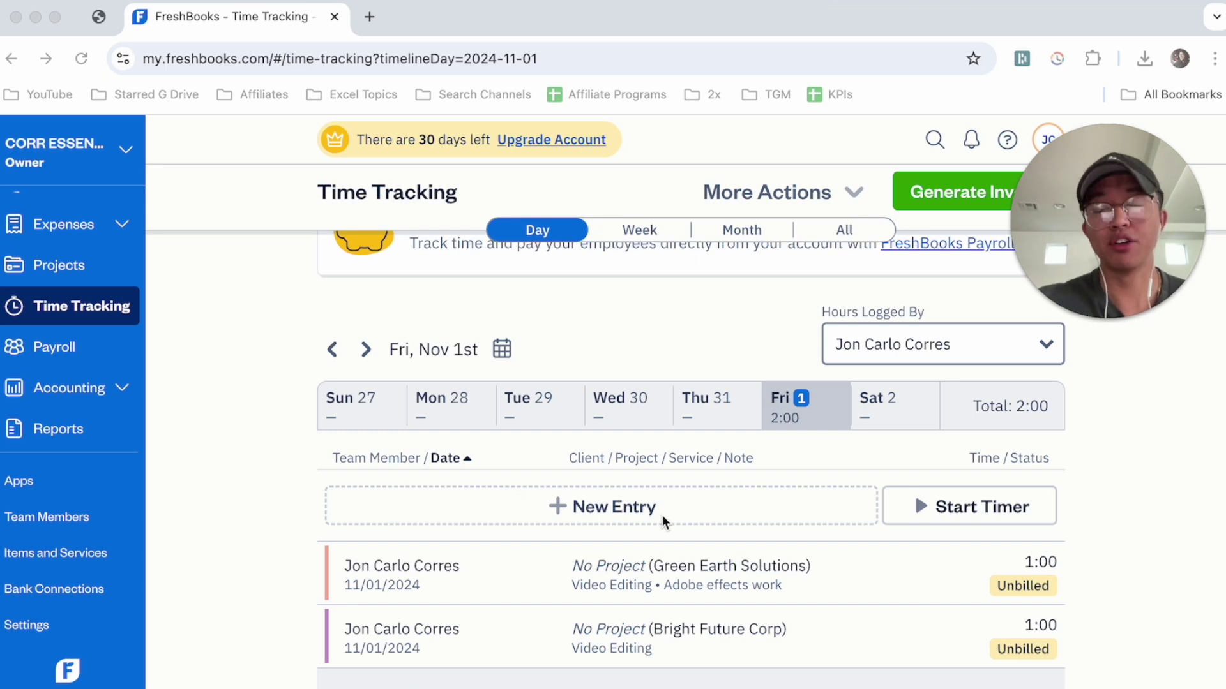
{"action": "left_click", "coordinate": [980, 514]}
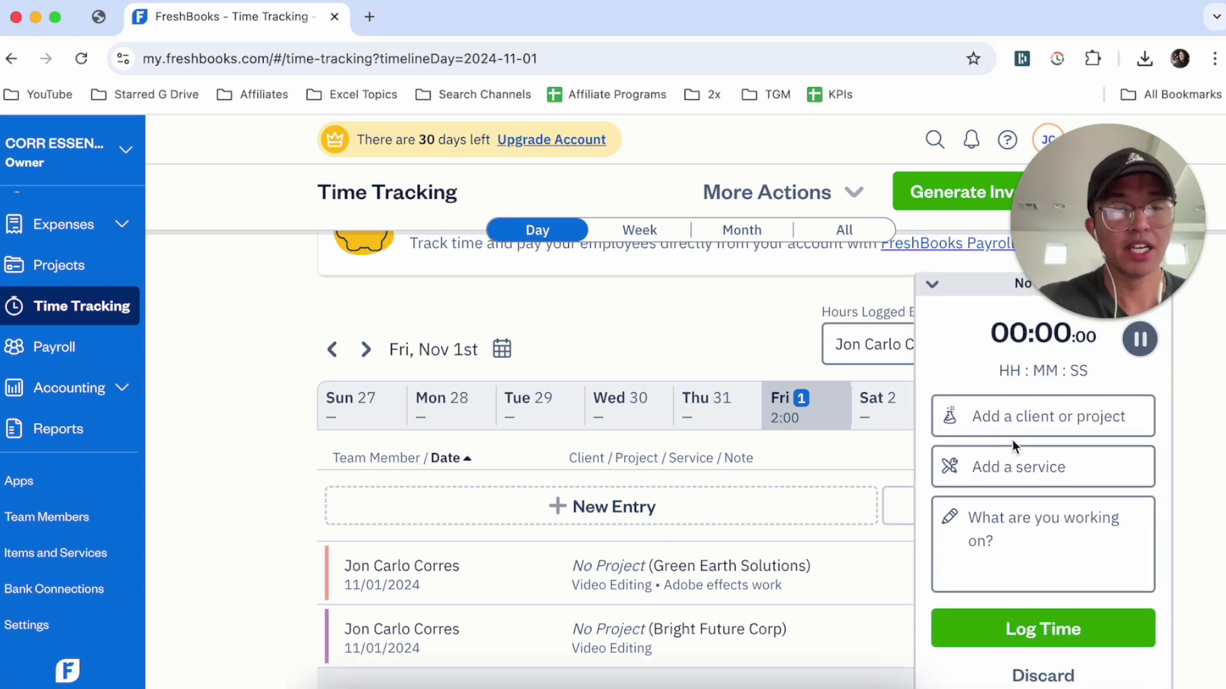
- Assign the running timer to client Bright Future Corp with the Video Editing service and the note "Working on adobe premiere"
{"action": "left_click", "coordinate": [1022, 418]}
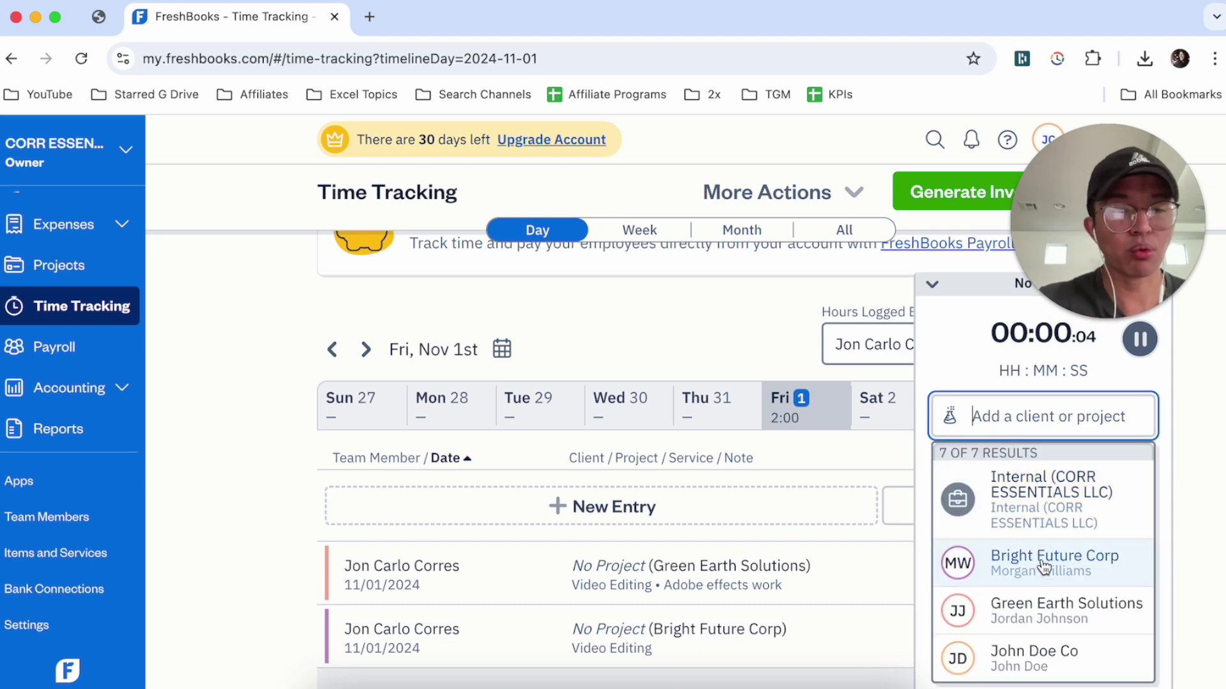
{"action": "left_click", "coordinate": [1043, 566]}
{"action": "left_click", "coordinate": [1031, 475]}
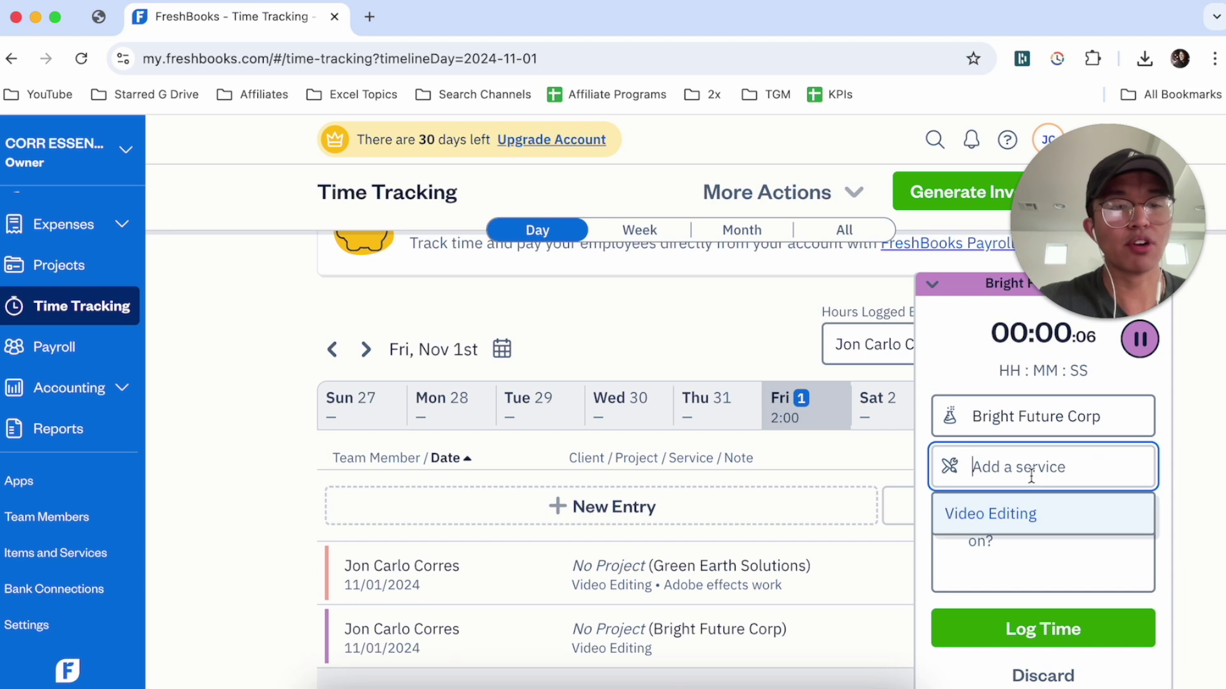
{"action": "left_click", "coordinate": [1024, 511]}
{"action": "left_click", "coordinate": [1035, 538]}
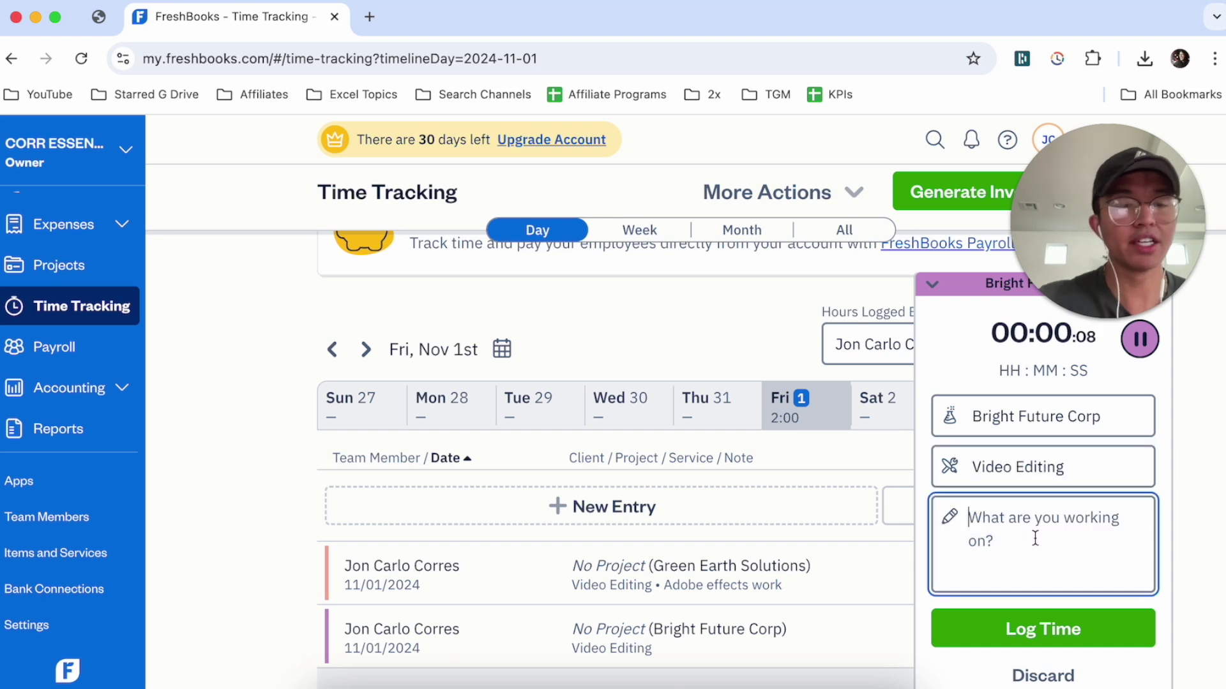
{"action": "type", "text": "Working on a"}
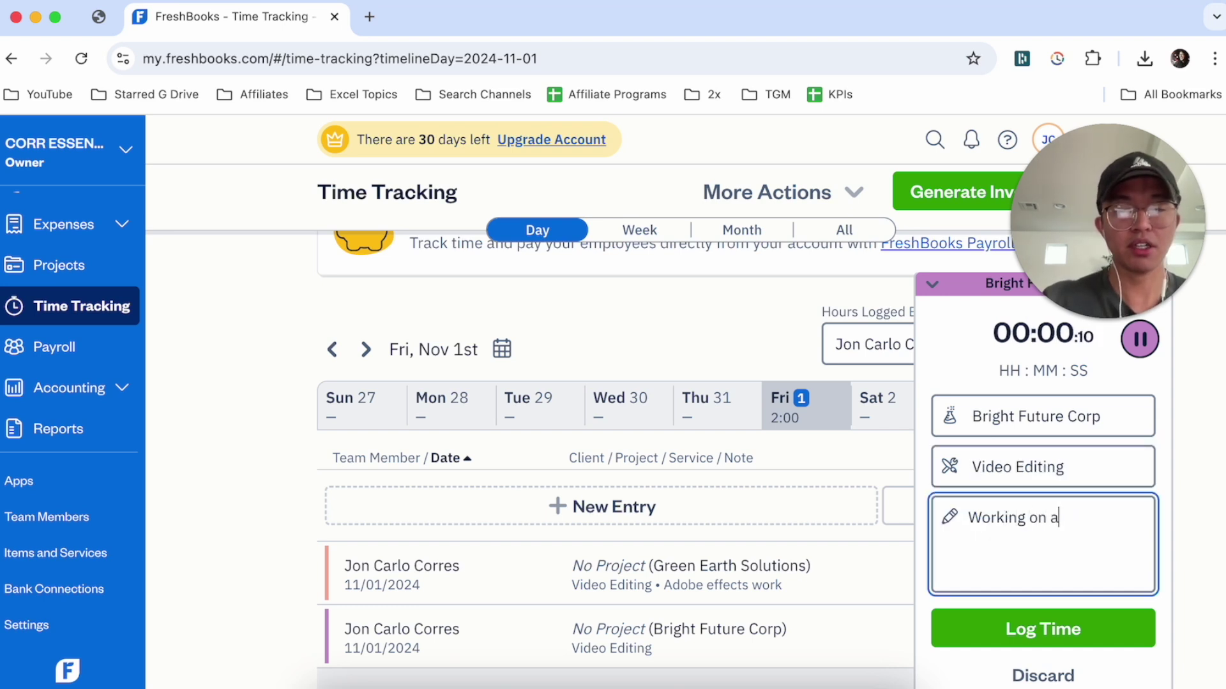
{"action": "type", "text": "dobe premiere"}
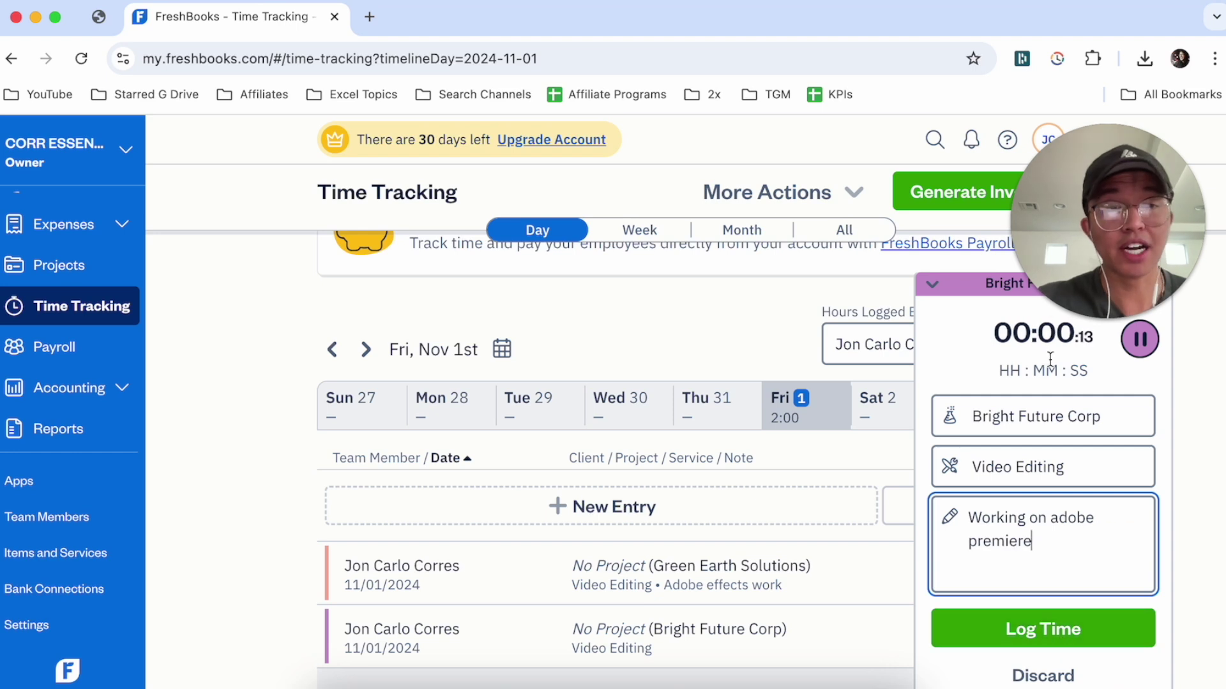
- Discard the running timer for Bright Future Corp and confirm the removal
{"action": "left_click_drag", "start_coordinate": [1093, 250], "coordinate": [1103, 141]}
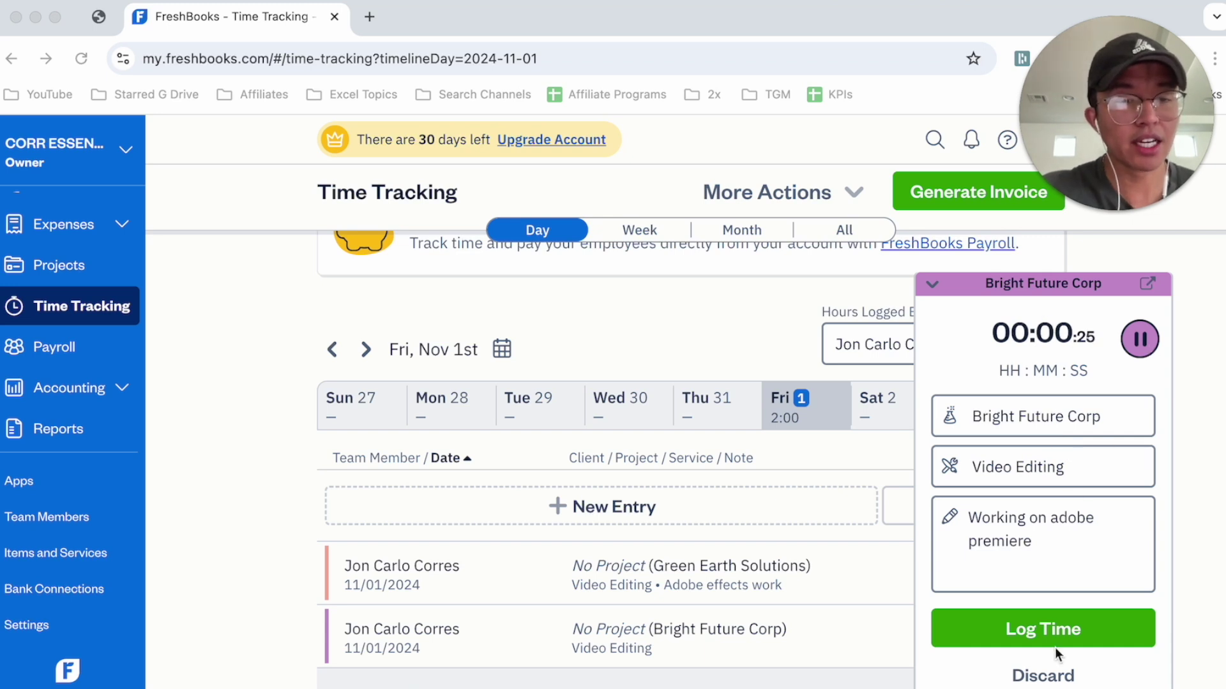
{"action": "left_click", "coordinate": [1043, 675]}
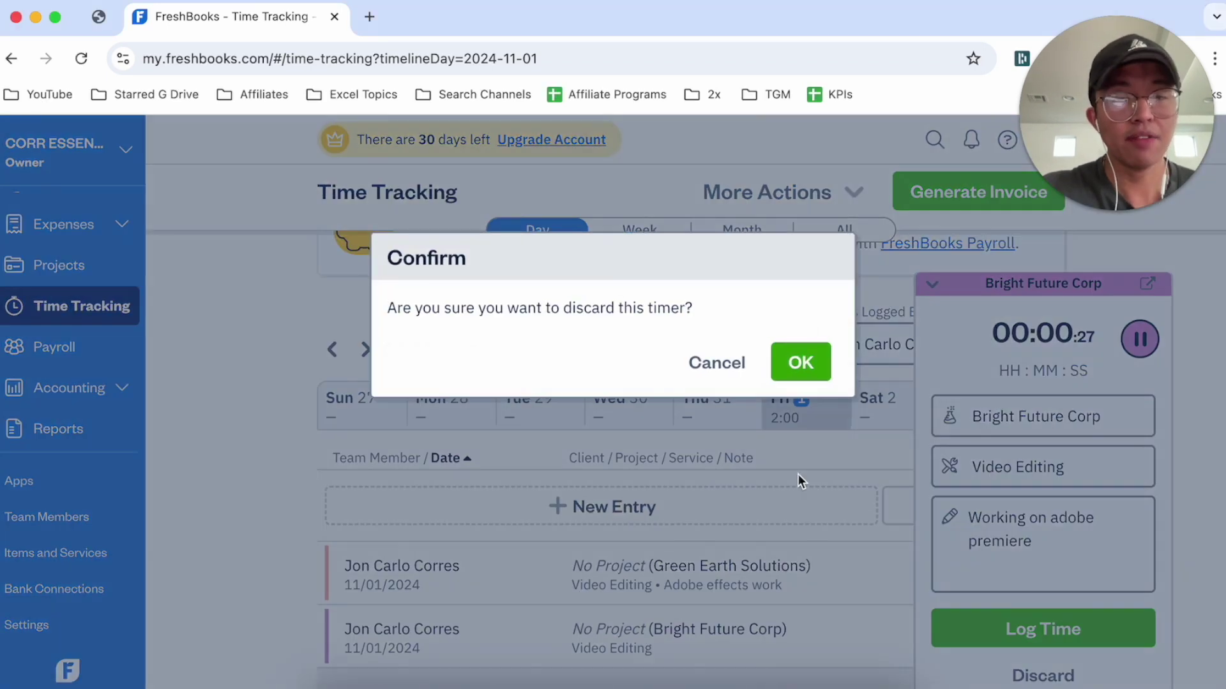
{"action": "left_click", "coordinate": [809, 359]}
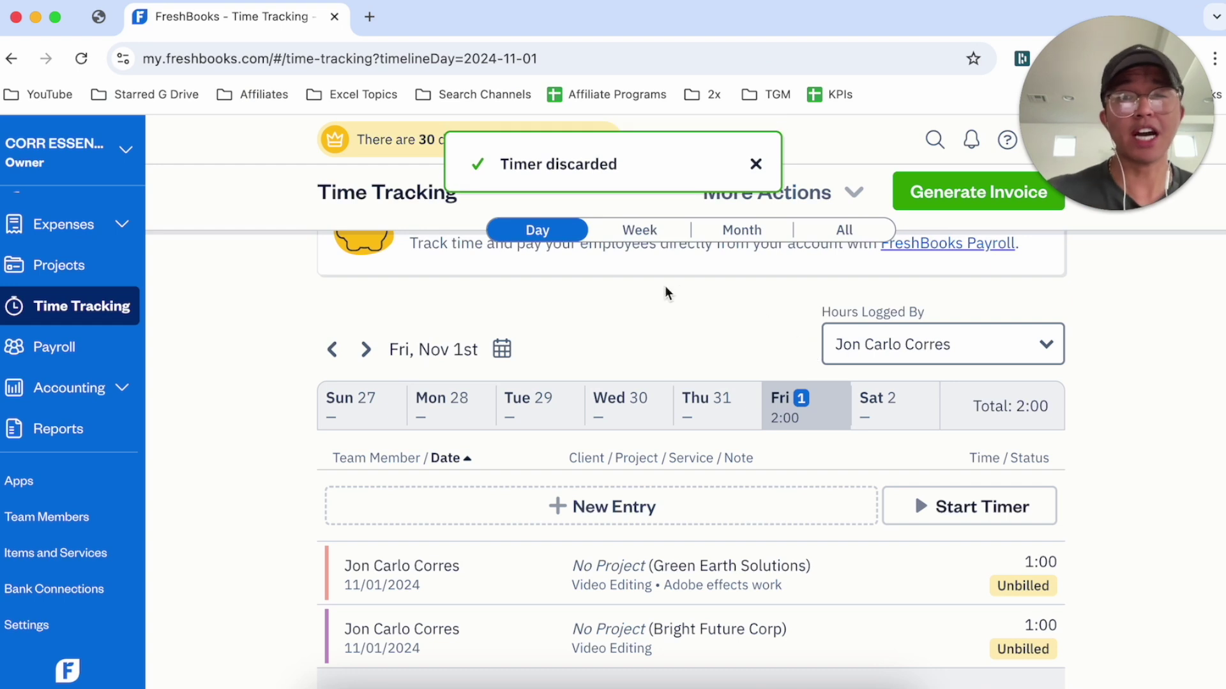
- Start a new manual time entry for client NextGen Marketing with the Video Editing service
{"action": "scroll", "coordinate": [664, 286], "scroll_direction": "down", "scroll_amount": 3}
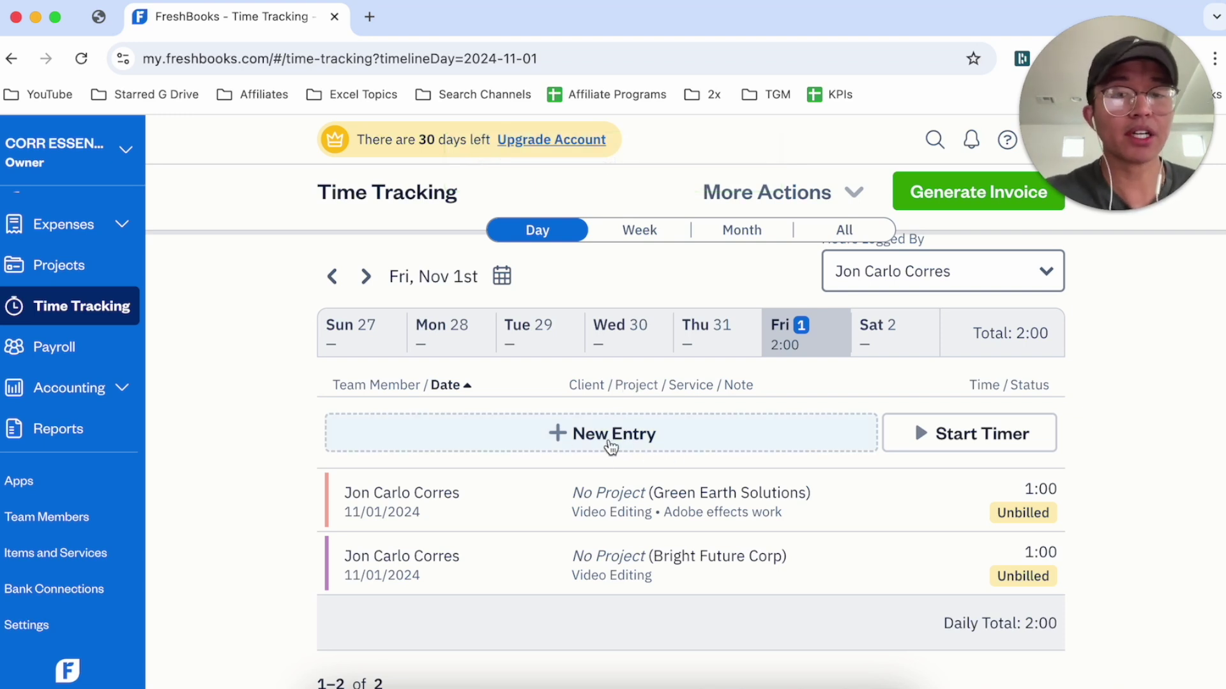
{"action": "left_click", "coordinate": [611, 447]}
{"action": "left_click", "coordinate": [479, 428]}
{"action": "scroll", "coordinate": [501, 565], "scroll_direction": "down", "scroll_amount": 2}
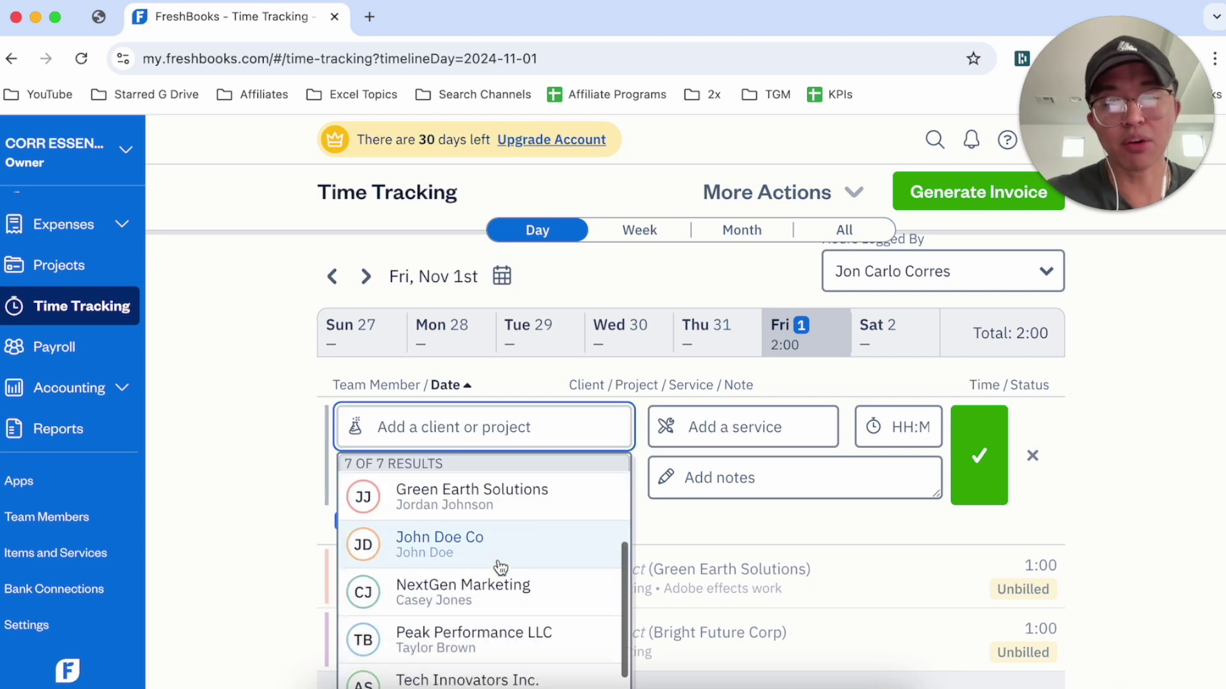
{"action": "left_click", "coordinate": [515, 600]}
{"action": "left_click", "coordinate": [701, 425]}
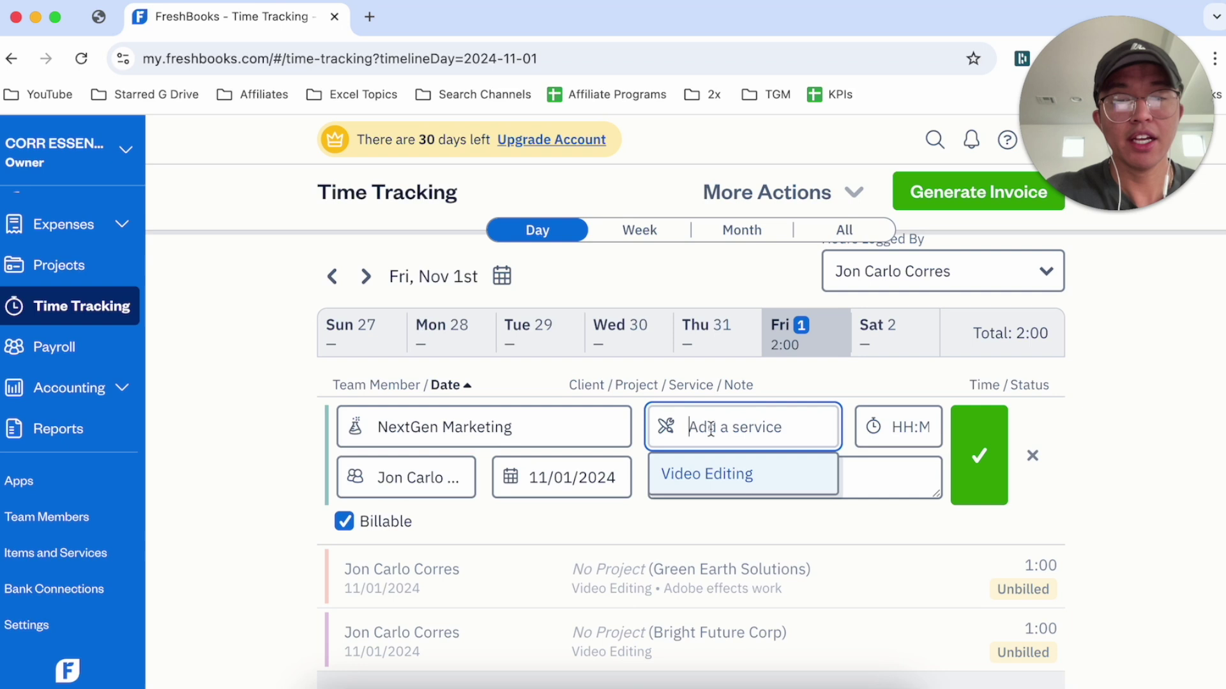
{"action": "left_click", "coordinate": [725, 473]}
- Set the entry's duration to 40 hours, check the team member choices, and save the entry
{"action": "left_click", "coordinate": [894, 426]}
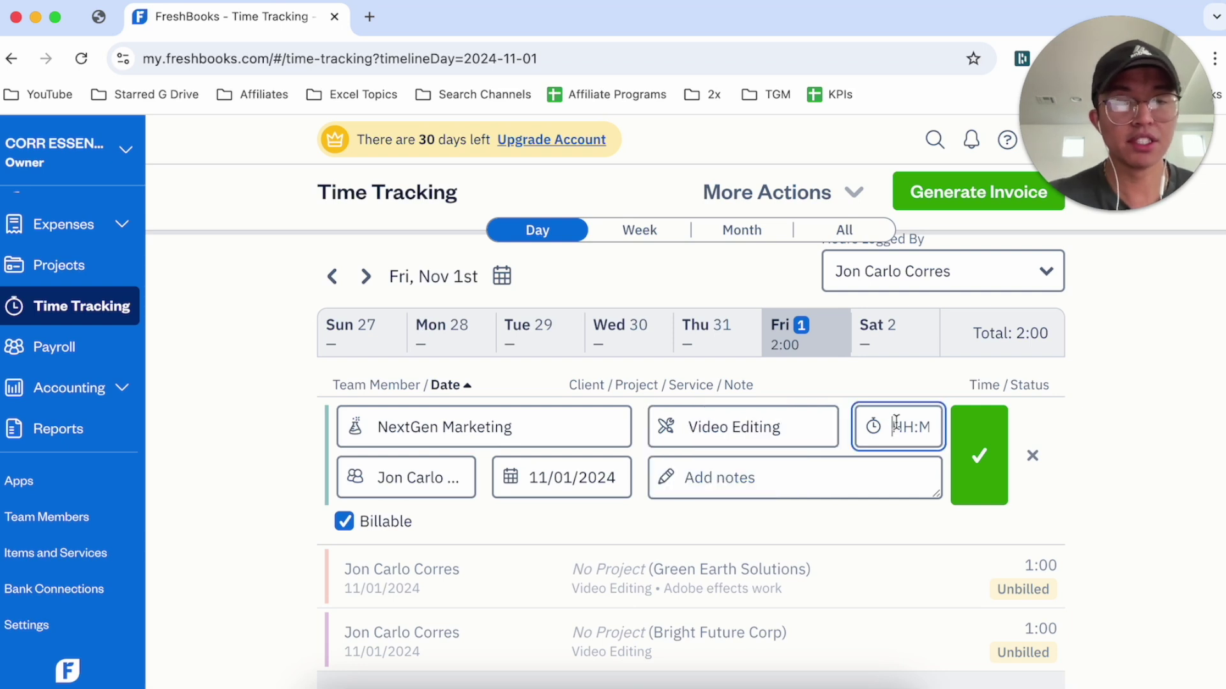
{"action": "type", "text": "40"}
{"action": "left_click", "coordinate": [945, 550]}
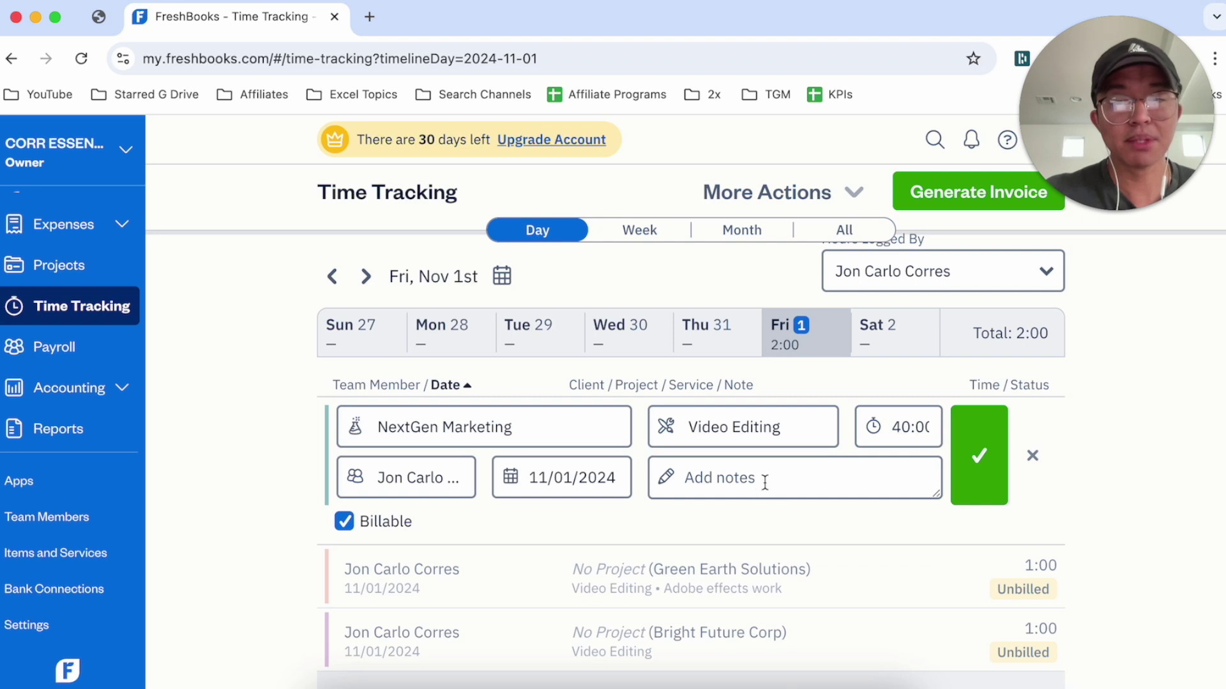
{"action": "left_click", "coordinate": [383, 475]}
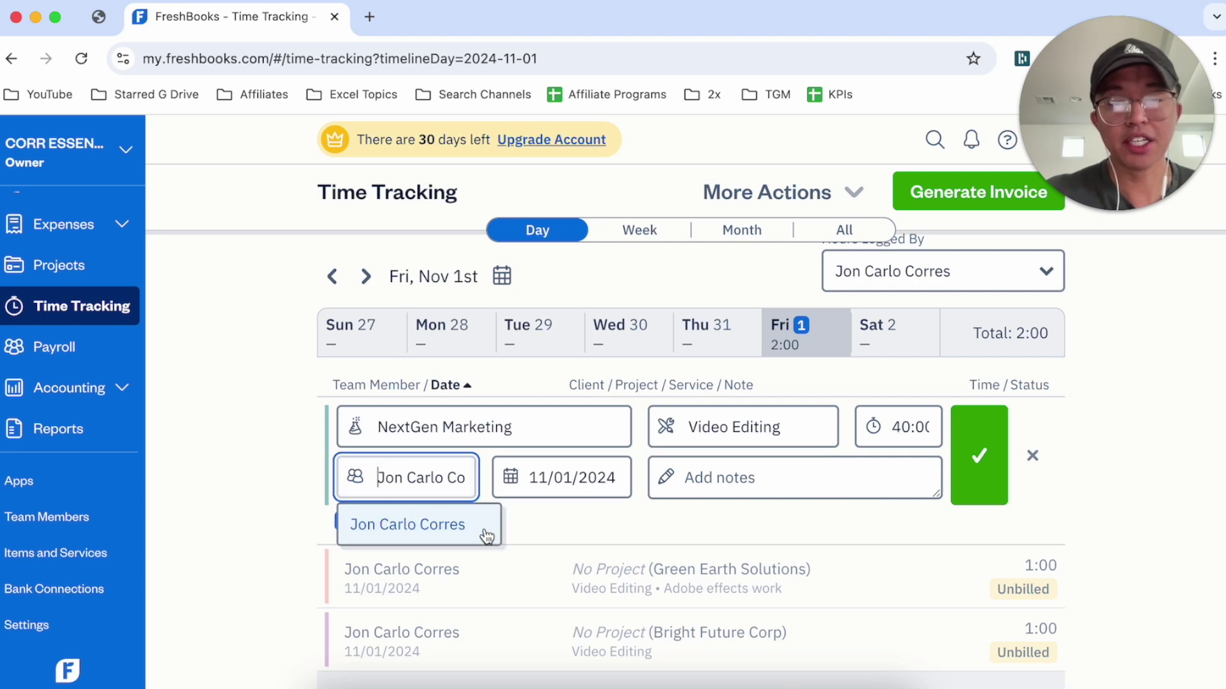
{"action": "left_click", "coordinate": [559, 528]}
{"action": "left_click", "coordinate": [980, 461]}
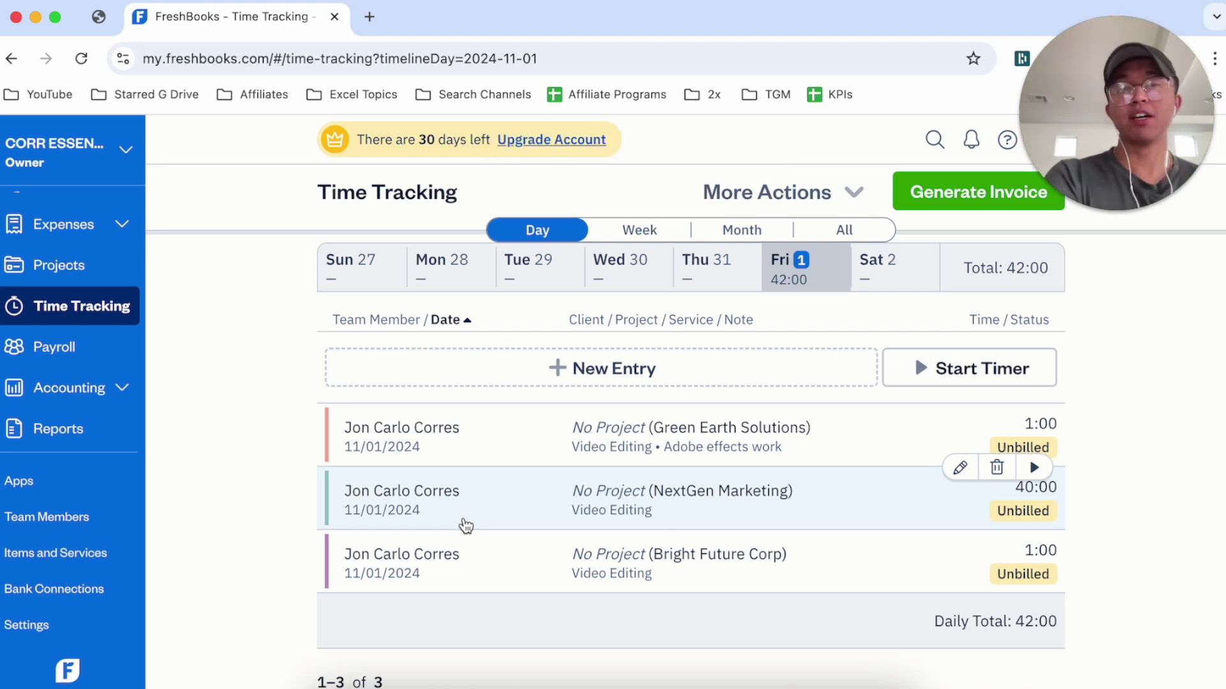
- Open Bank Connections and look over the banks available for connecting
{"action": "left_click", "coordinate": [50, 589]}
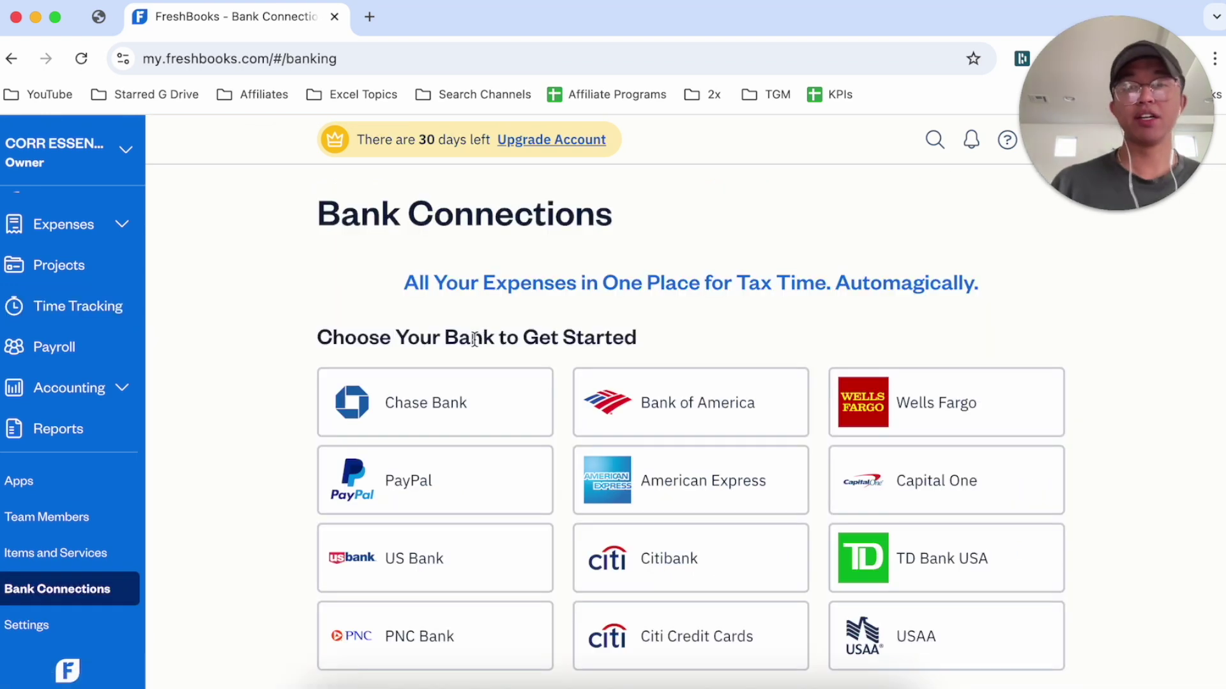
{"action": "scroll", "coordinate": [395, 431], "scroll_direction": "down", "scroll_amount": 2}
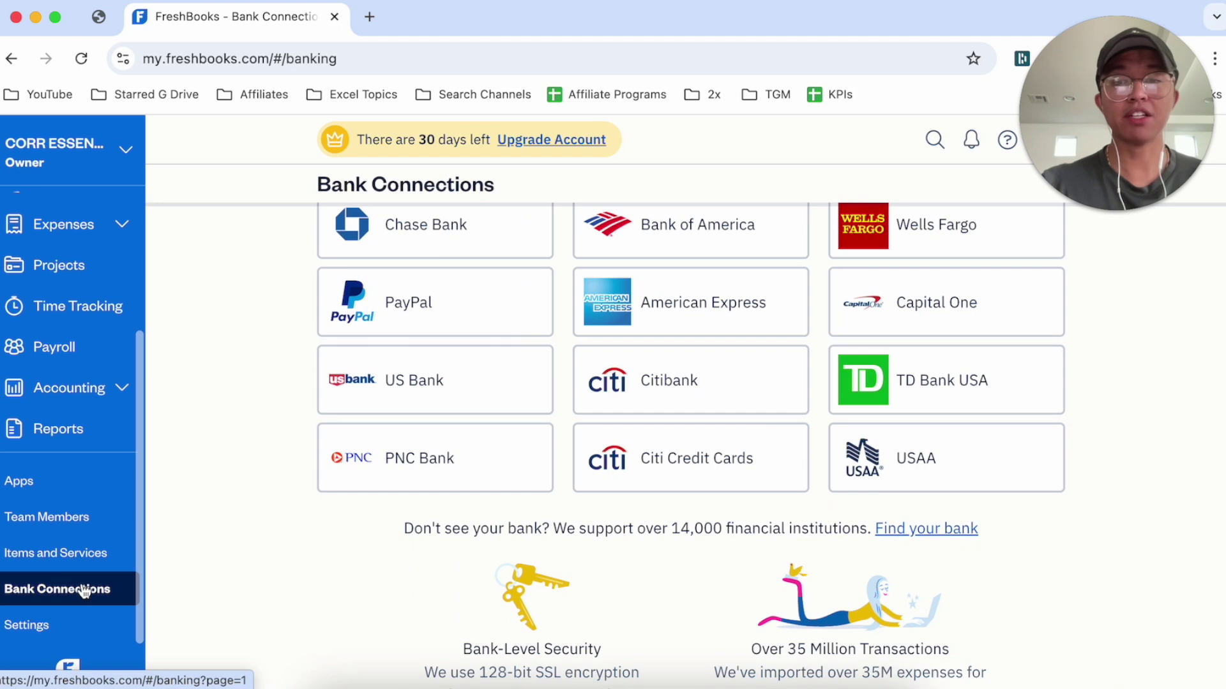
{"action": "scroll", "coordinate": [291, 400], "scroll_direction": "up", "scroll_amount": 2}
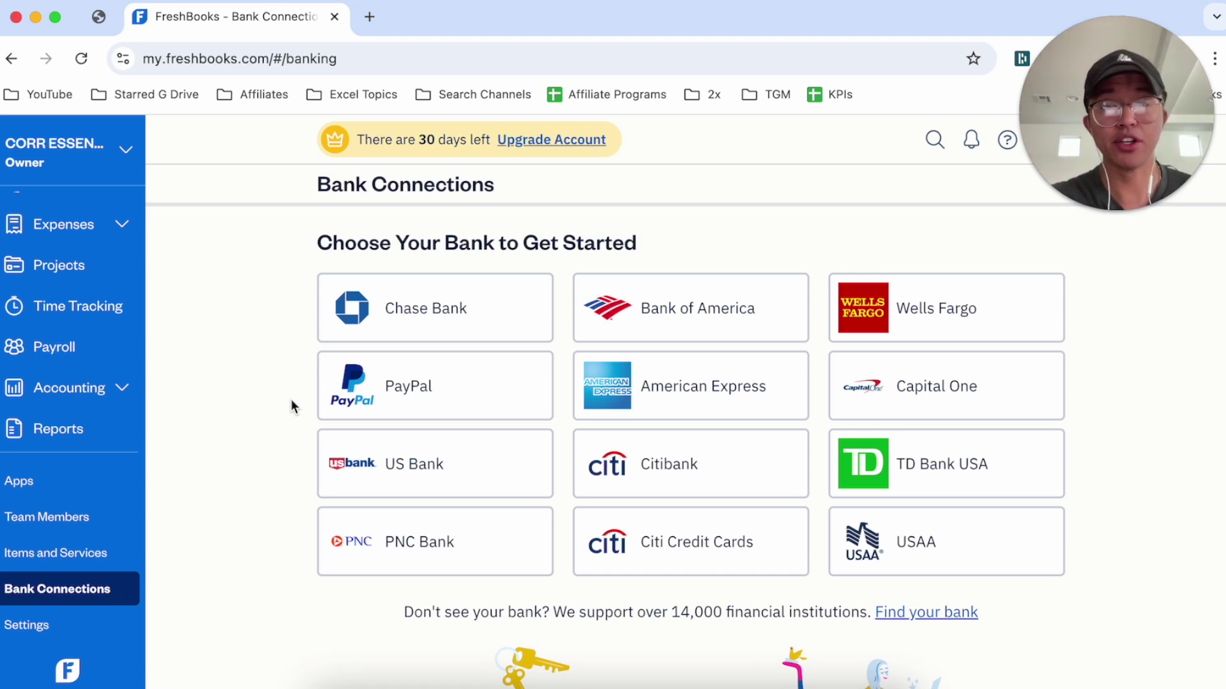
- Go to the Payments overview and open its Accept Online Payments option
{"action": "scroll", "coordinate": [60, 320], "scroll_direction": "up", "scroll_amount": 2}
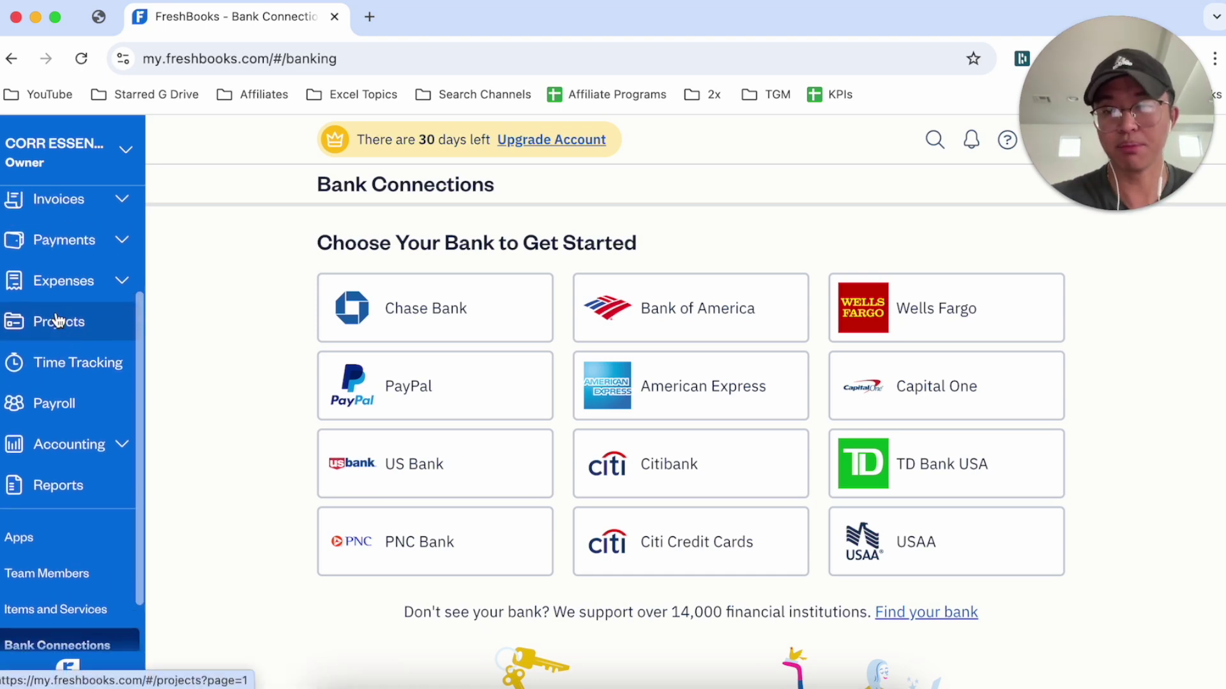
{"action": "scroll", "coordinate": [59, 321], "scroll_direction": "up", "scroll_amount": 2}
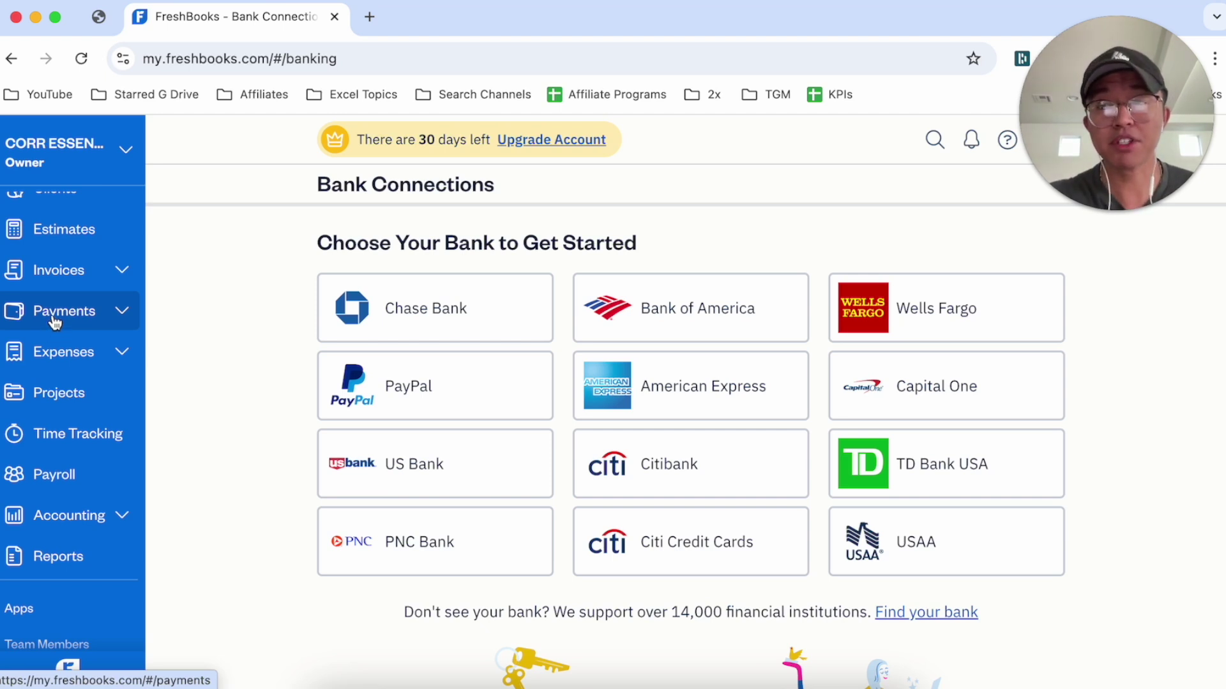
{"action": "left_click", "coordinate": [55, 322]}
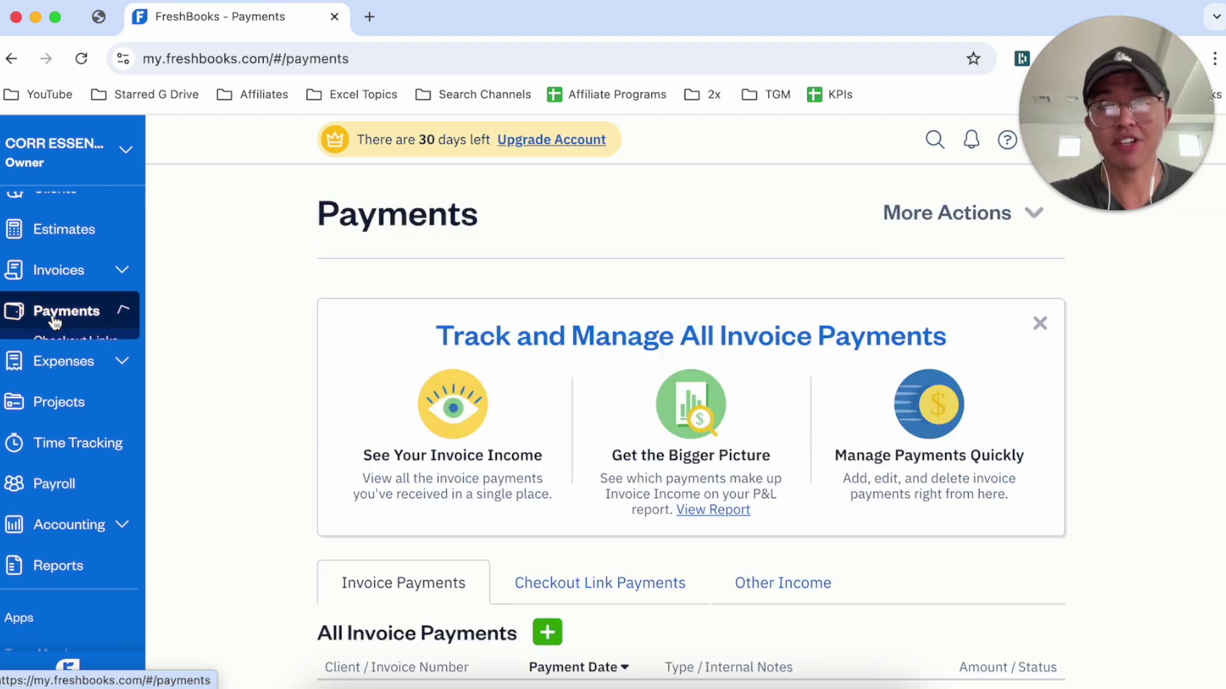
{"action": "left_click", "coordinate": [980, 219]}
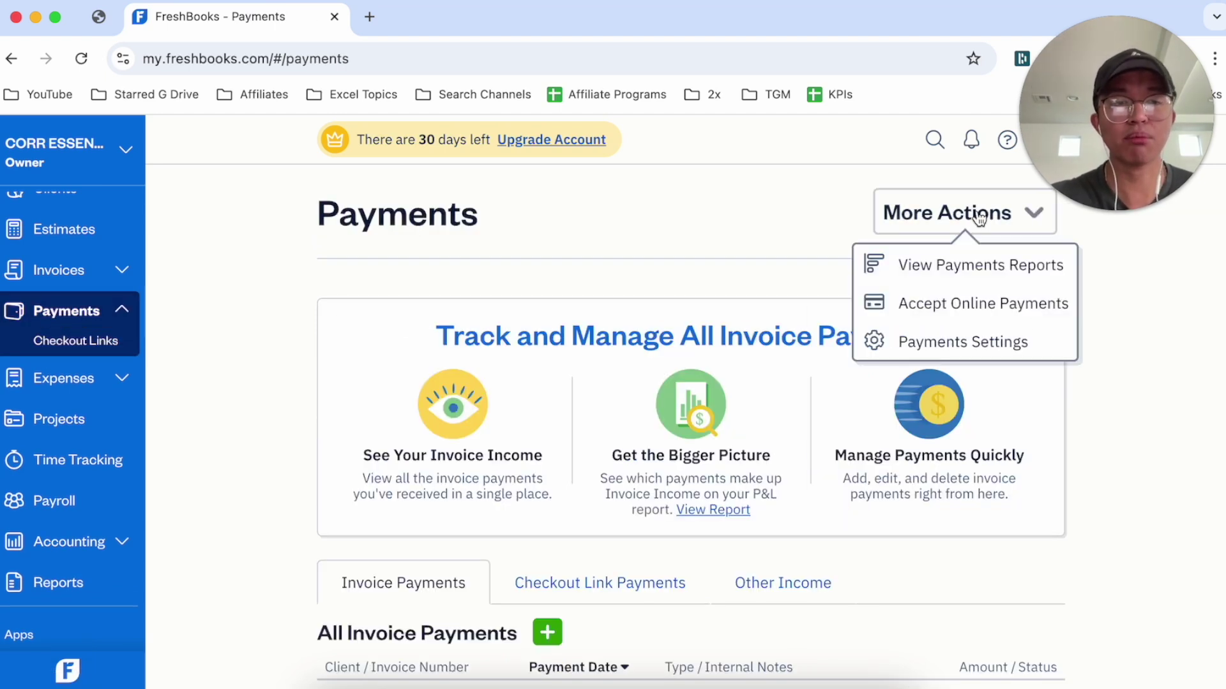
{"action": "left_click", "coordinate": [976, 306]}
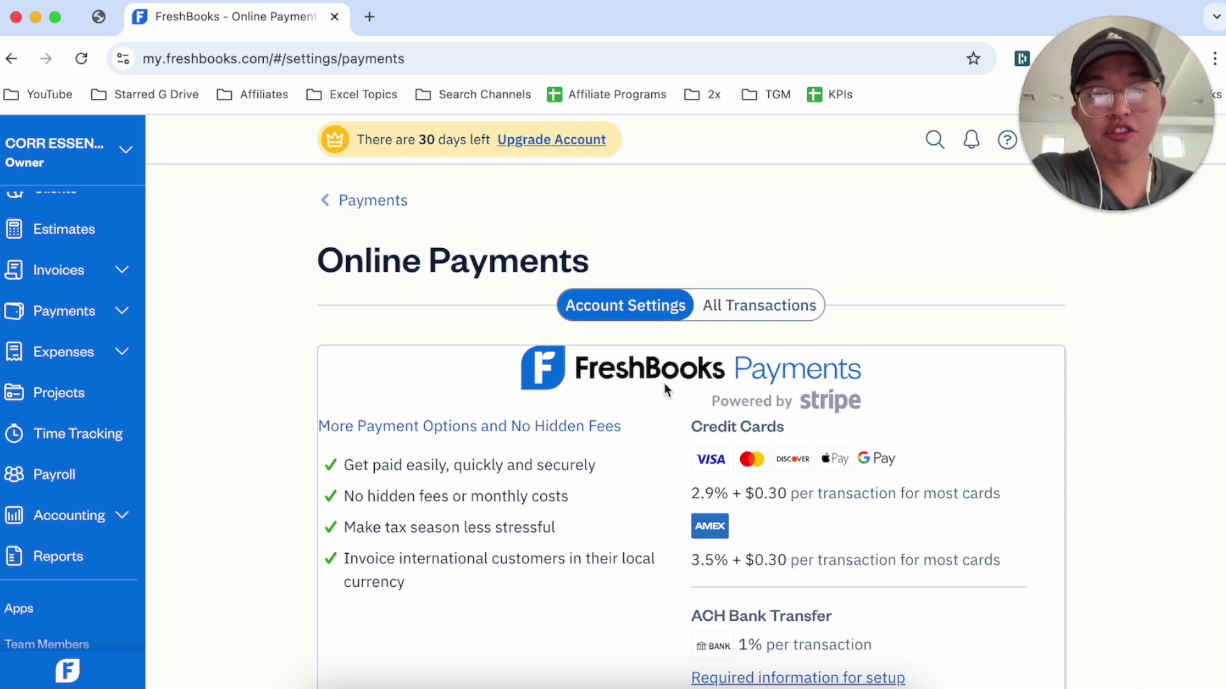
- Compare the FreshBooks Payments and PayPal options, including accepted cards and transaction fees
{"action": "scroll", "coordinate": [776, 415], "scroll_direction": "down", "scroll_amount": 9}
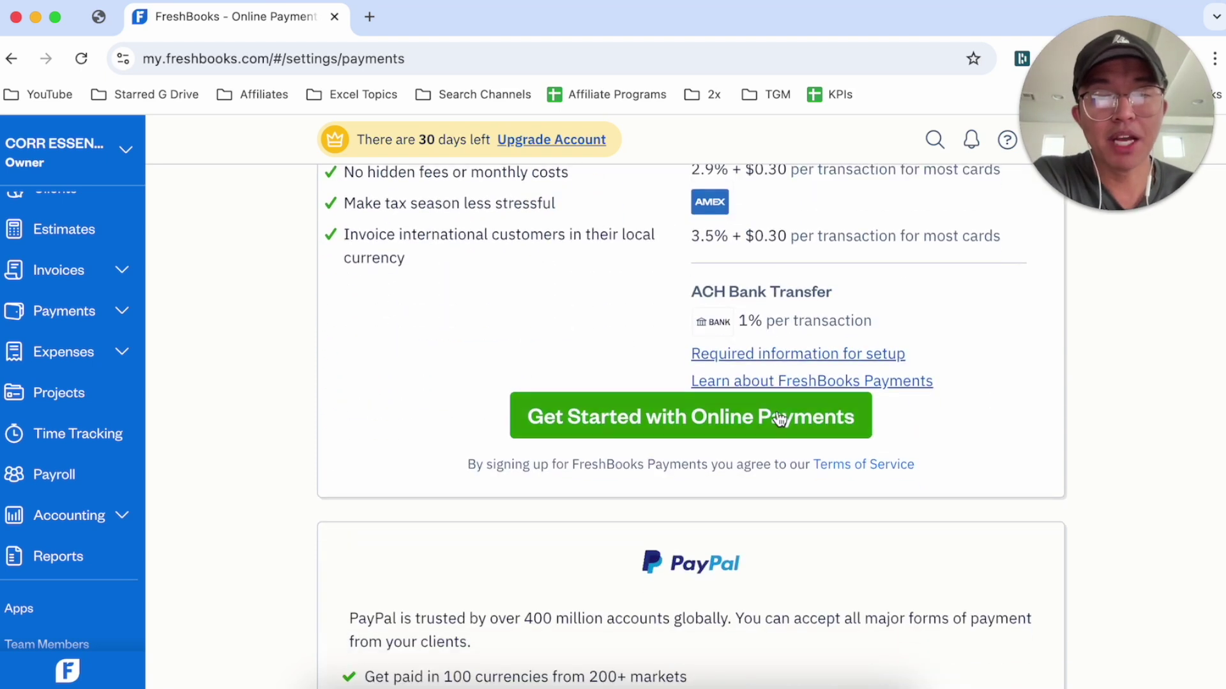
{"action": "scroll", "coordinate": [777, 418], "scroll_direction": "up", "scroll_amount": 1}
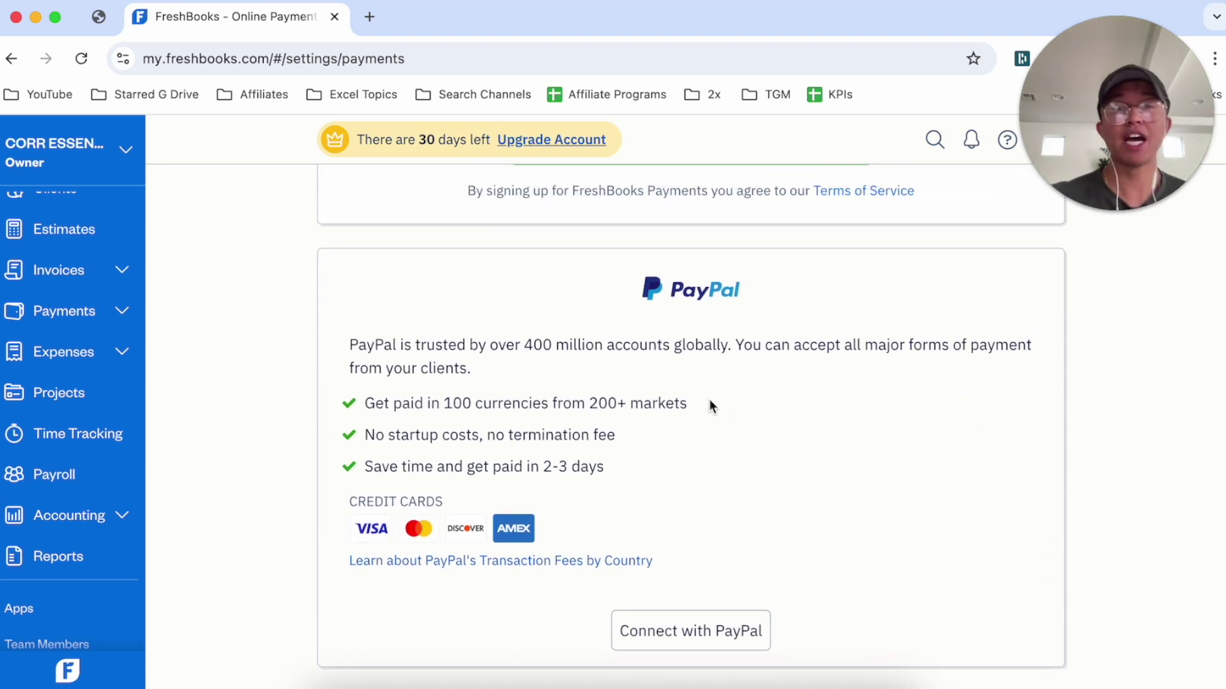
{"action": "scroll", "coordinate": [711, 406], "scroll_direction": "up", "scroll_amount": 8}
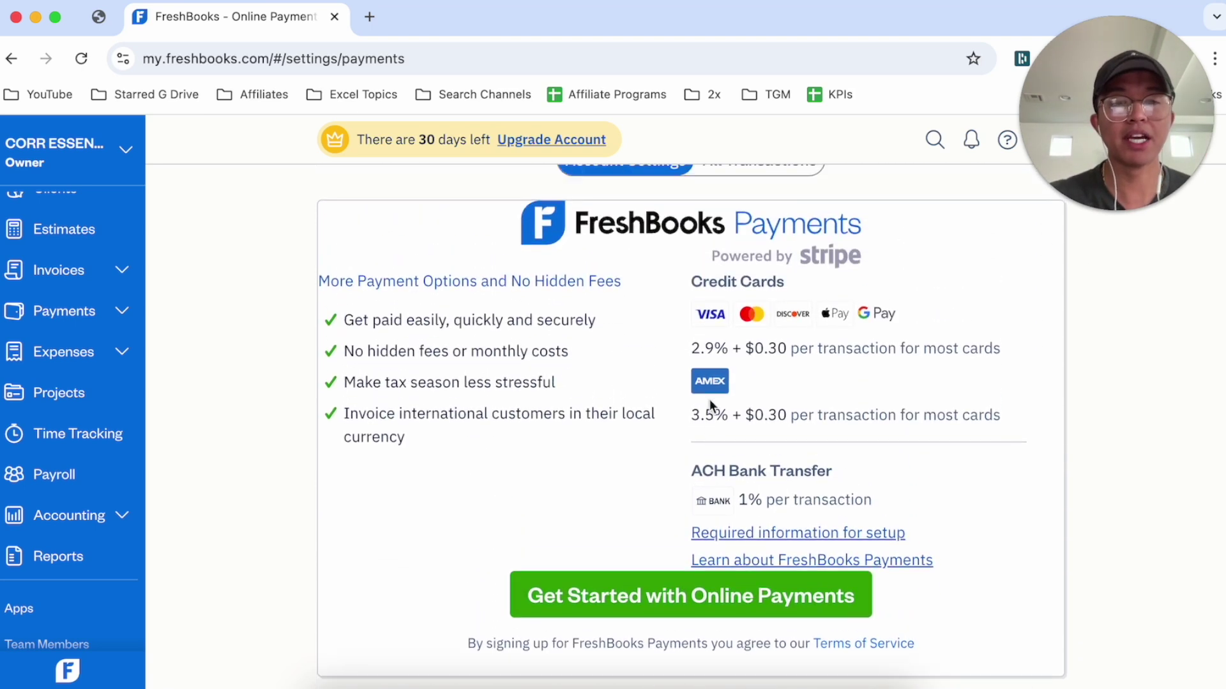
{"action": "scroll", "coordinate": [710, 401], "scroll_direction": "down", "scroll_amount": 1}
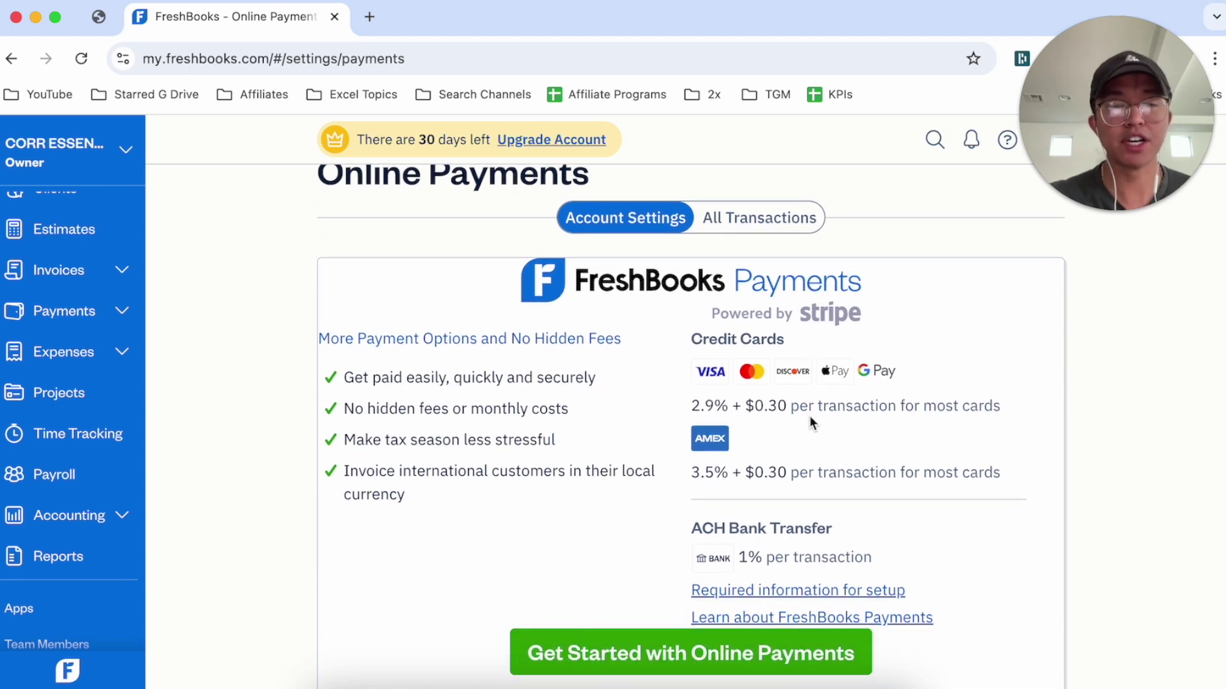
{"action": "scroll", "coordinate": [809, 421], "scroll_direction": "down", "scroll_amount": 8}
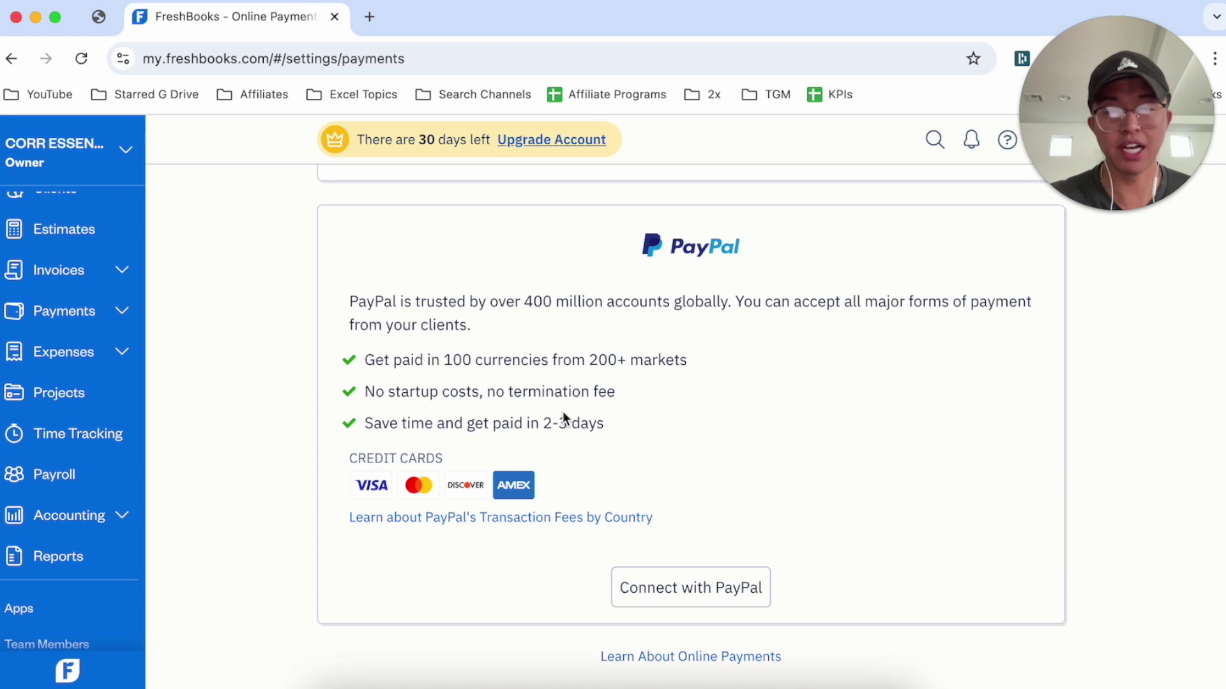
{"action": "scroll", "coordinate": [563, 416], "scroll_direction": "up", "scroll_amount": 8}
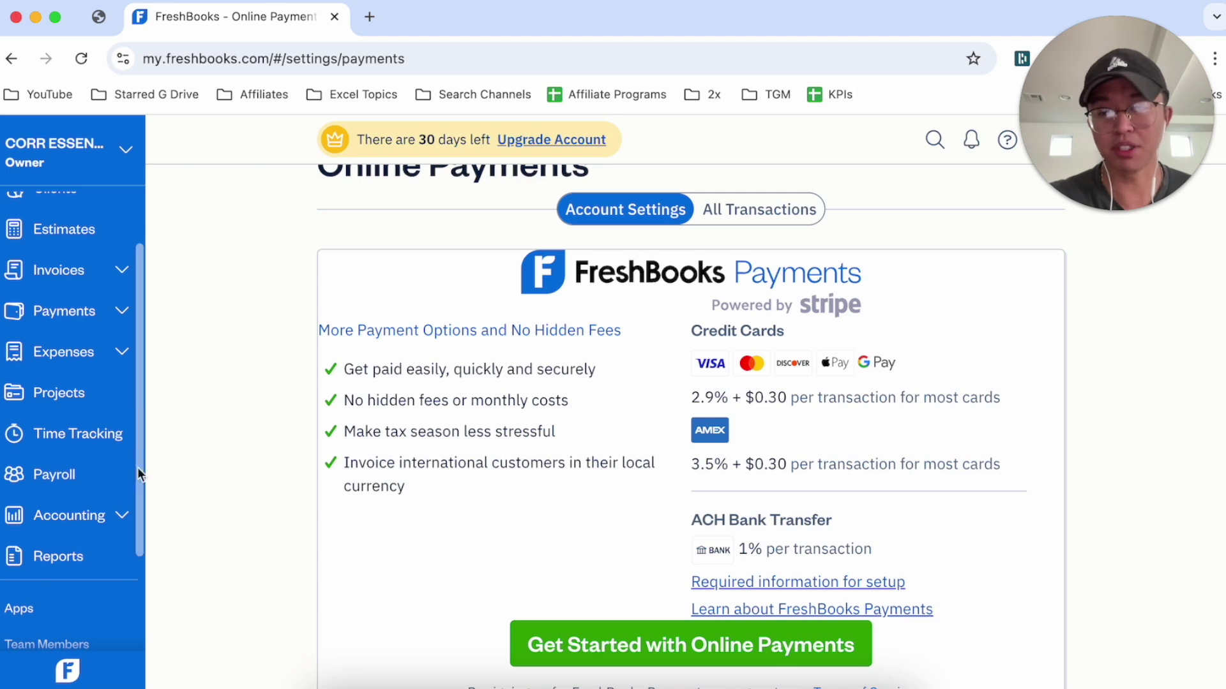
- Open the Brand Appearance settings and review the invoice template, theme color, font and logo options
{"action": "scroll", "coordinate": [108, 492], "scroll_direction": "down", "scroll_amount": 3}
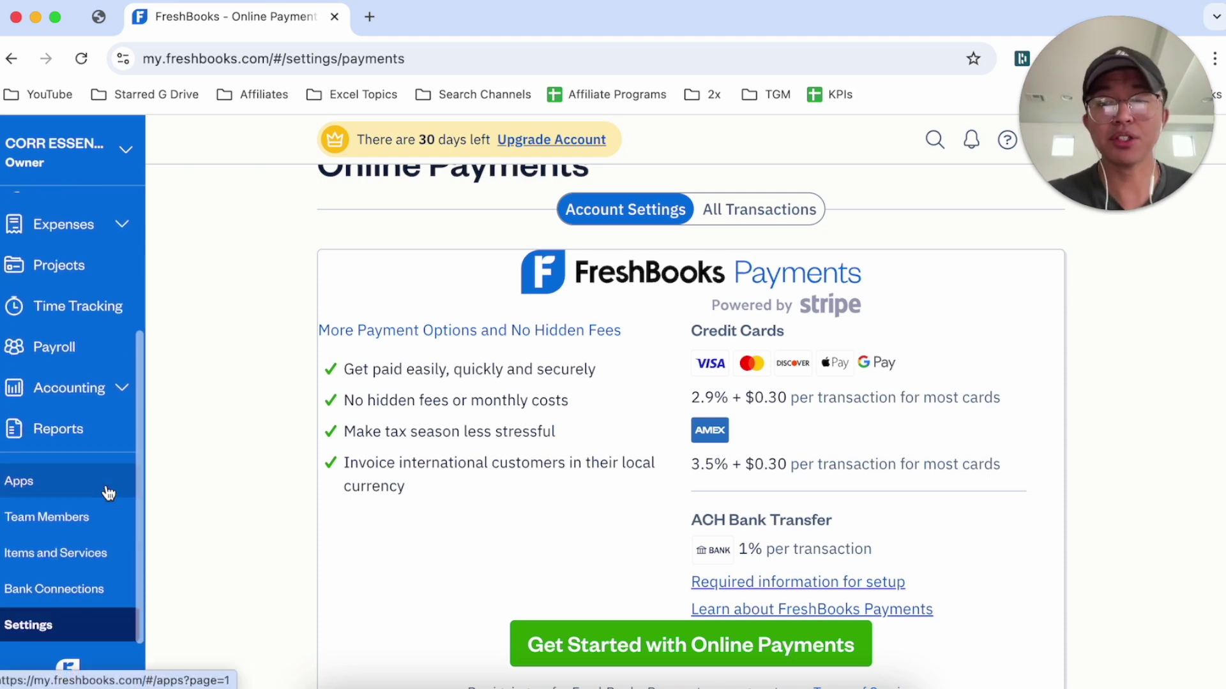
{"action": "left_click", "coordinate": [68, 631]}
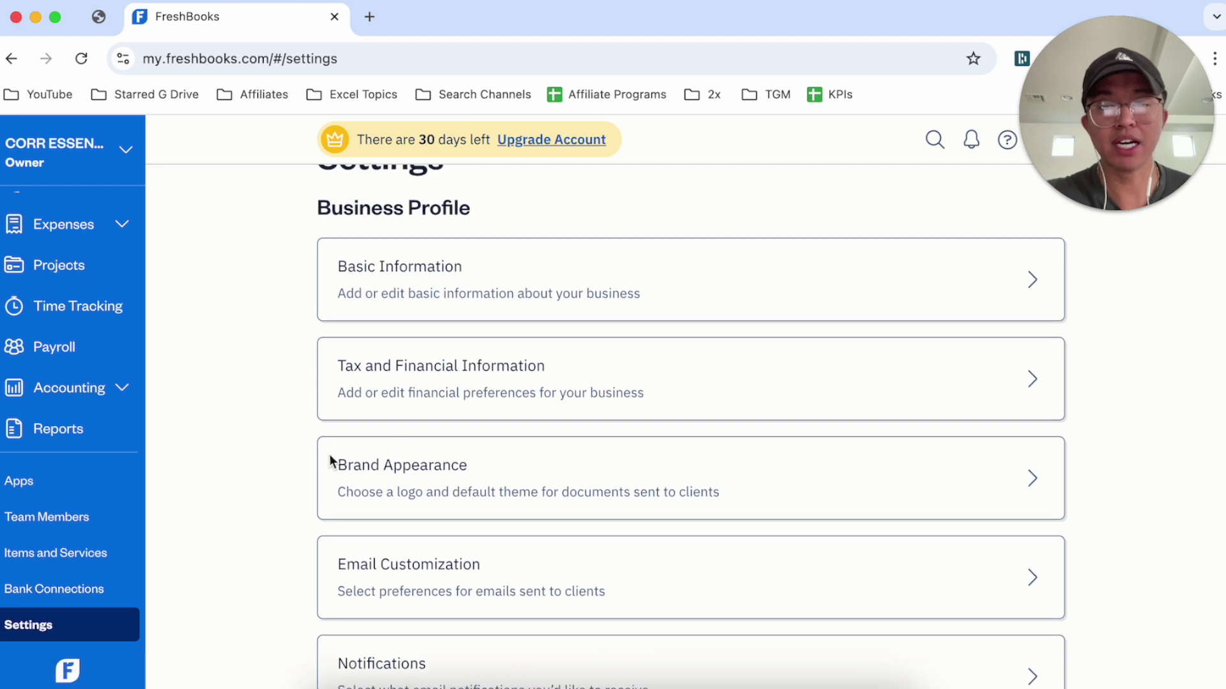
{"action": "left_click", "coordinate": [448, 478]}
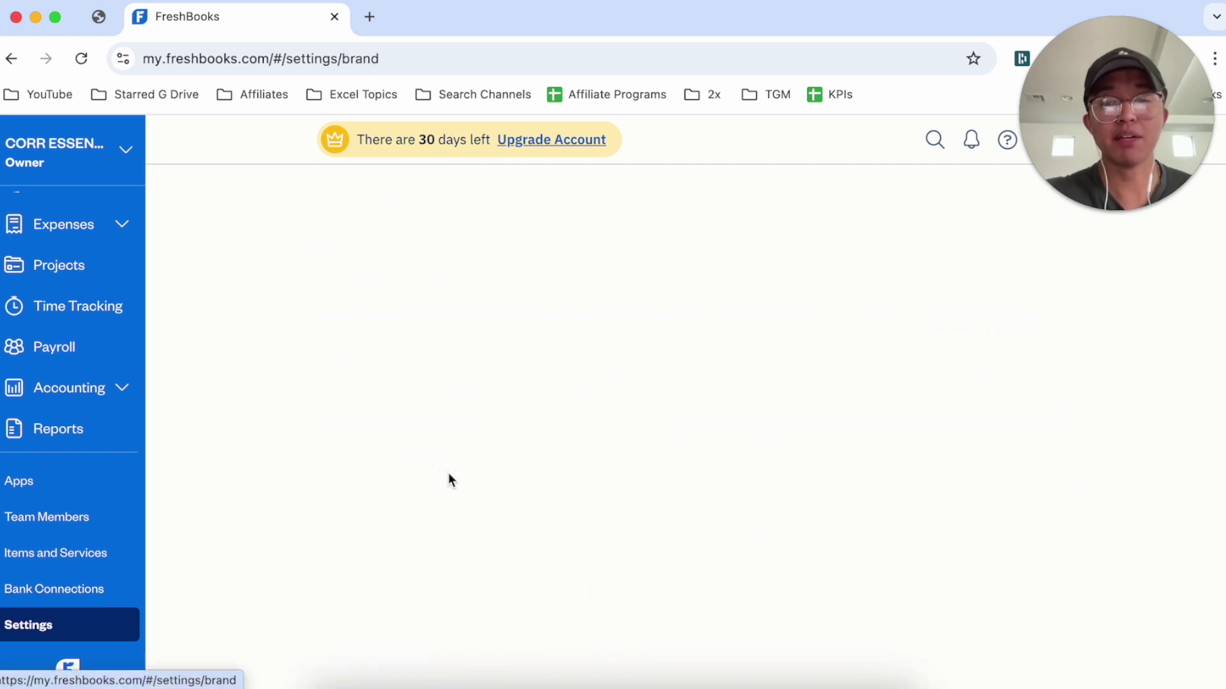
{"action": "scroll", "coordinate": [549, 452], "scroll_direction": "down", "scroll_amount": 2}
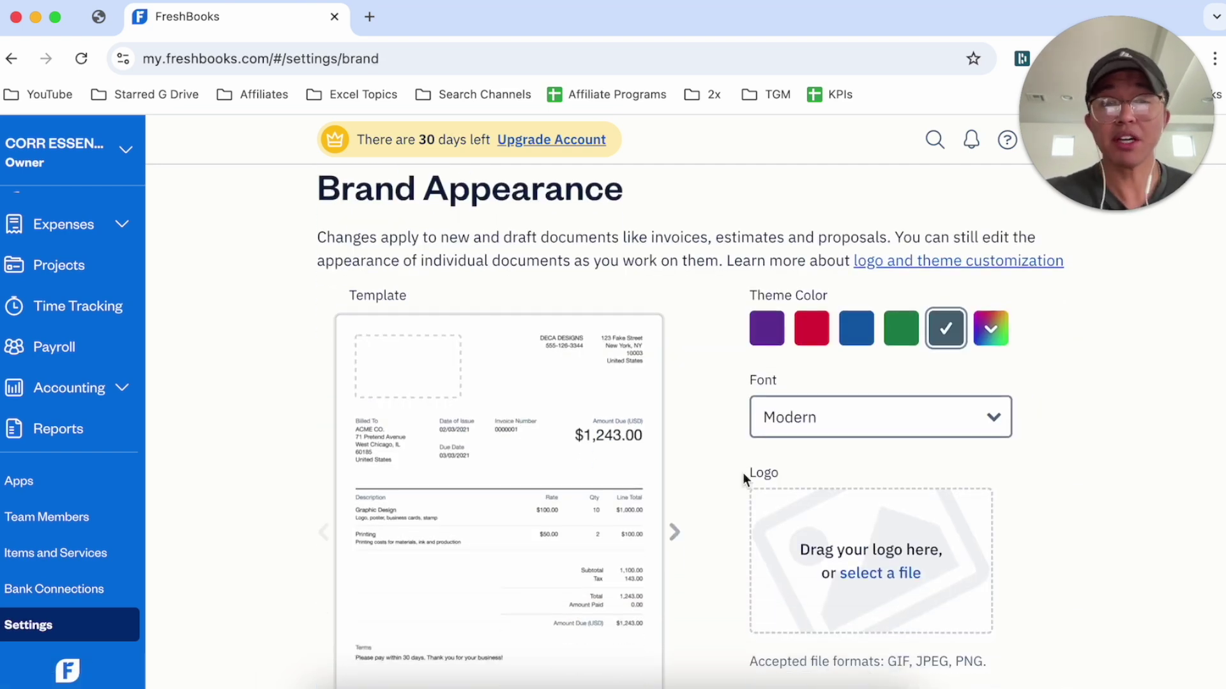
{"action": "scroll", "coordinate": [744, 479], "scroll_direction": "down", "scroll_amount": 1}
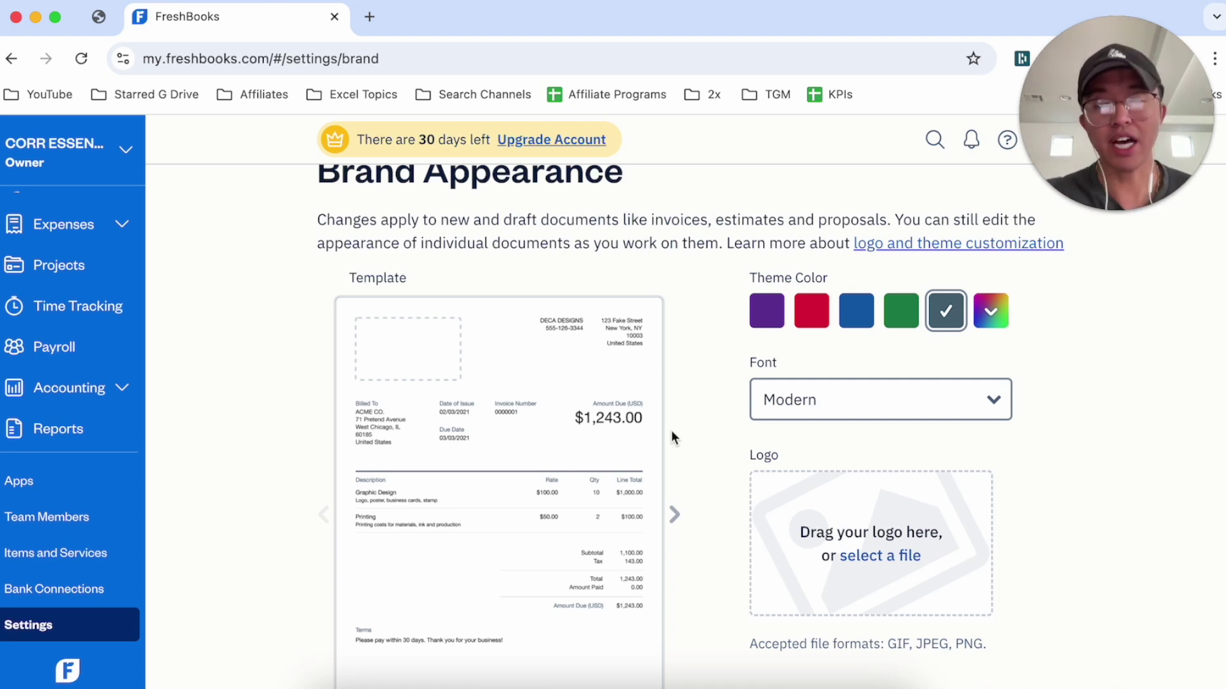
{"action": "scroll", "coordinate": [881, 527], "scroll_direction": "down", "scroll_amount": 1}
{"action": "scroll", "coordinate": [884, 532], "scroll_direction": "down", "scroll_amount": 2}
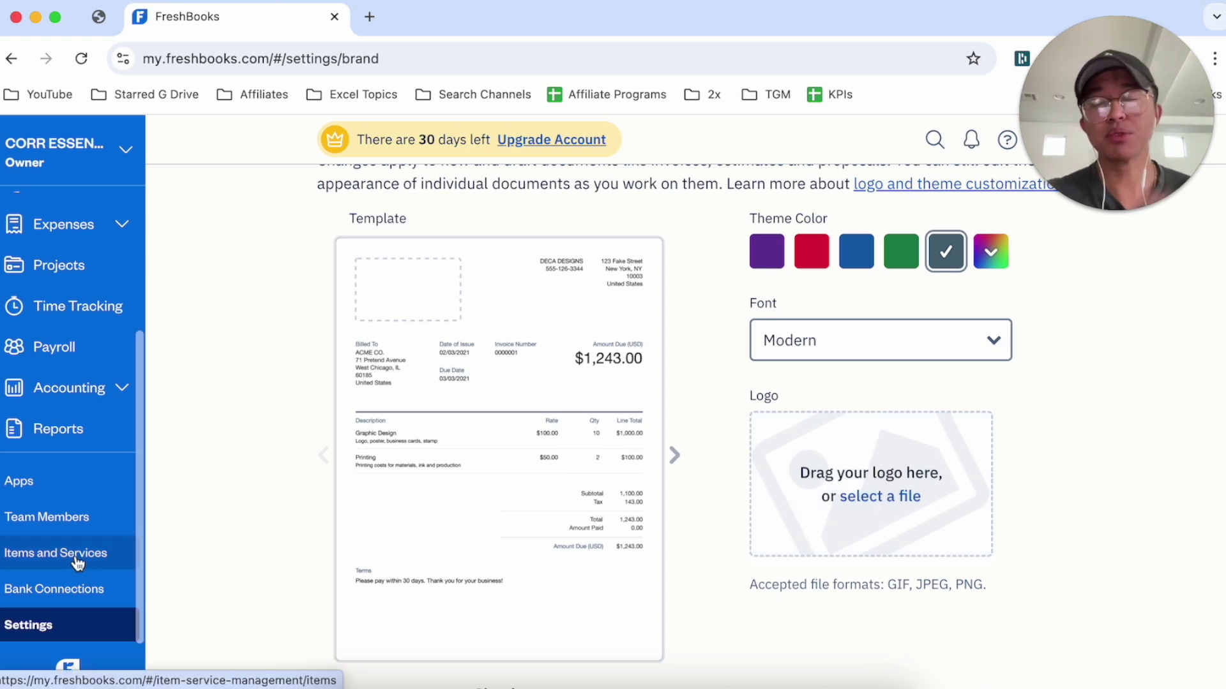
{"action": "scroll", "coordinate": [78, 567], "scroll_direction": "down", "scroll_amount": 2}
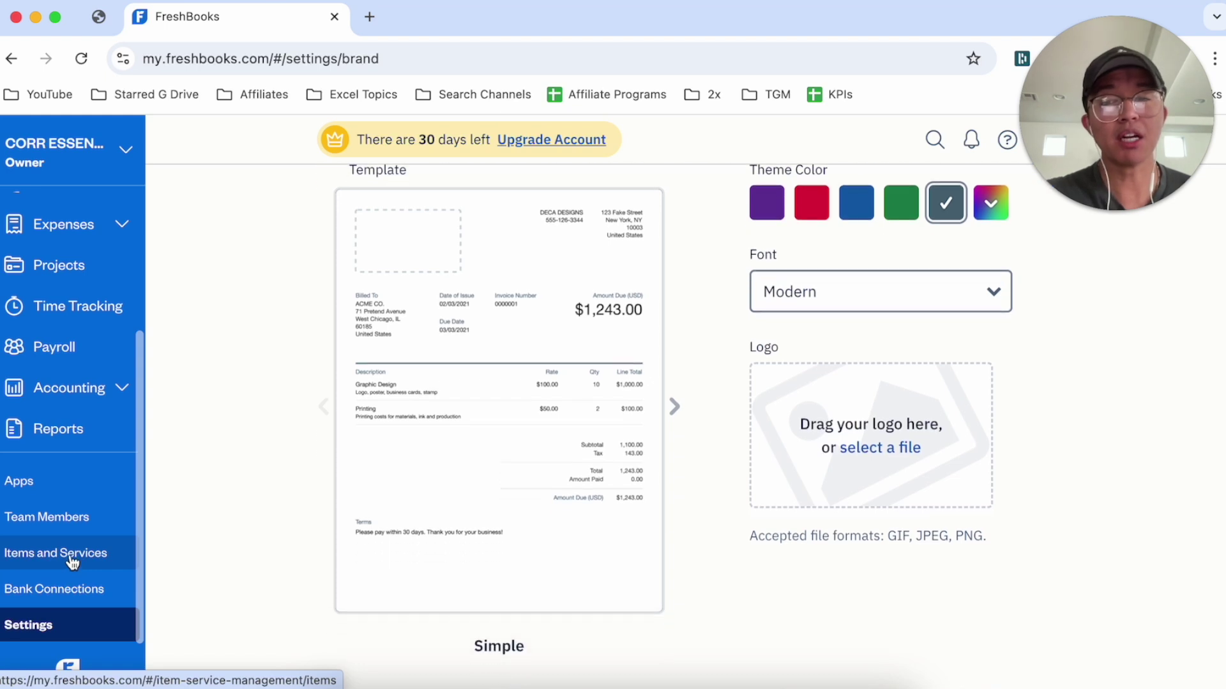
- Open Items and Services and look over the list of items
{"action": "left_click", "coordinate": [78, 562]}
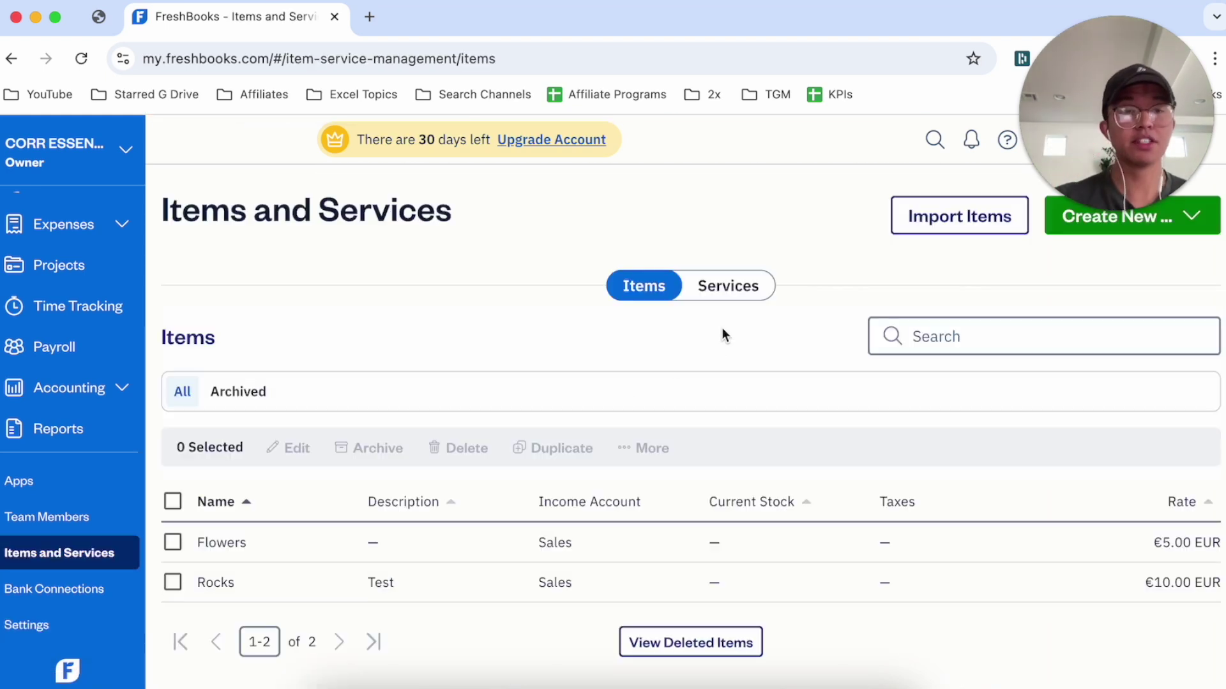
{"action": "left_click_drag", "start_coordinate": [1146, 129], "coordinate": [1146, 579]}
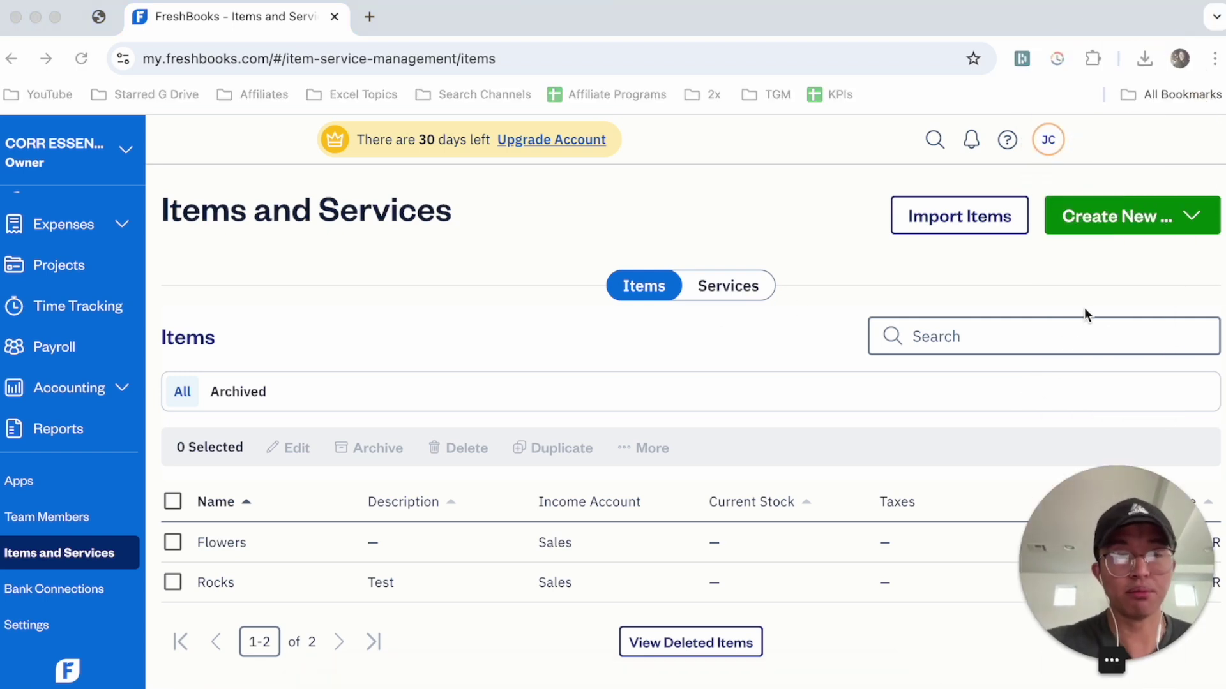
{"action": "scroll", "coordinate": [806, 374], "scroll_direction": "down", "scroll_amount": 2}
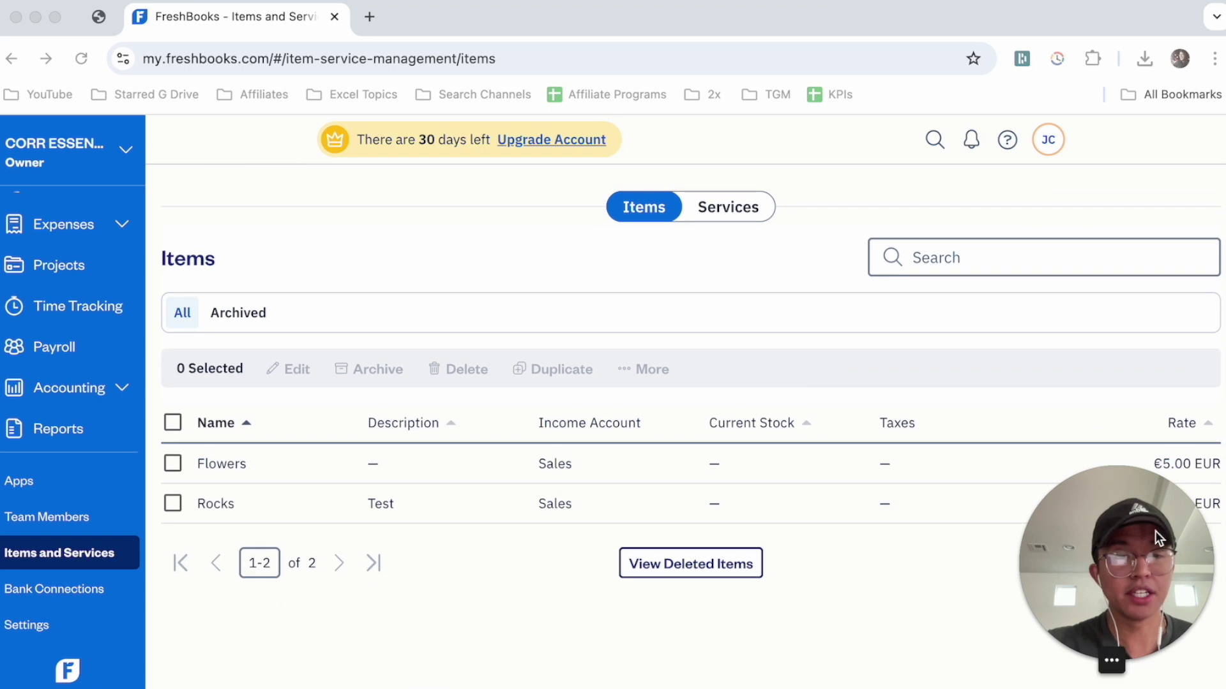
{"action": "left_click_drag", "start_coordinate": [1139, 512], "coordinate": [956, 547]}
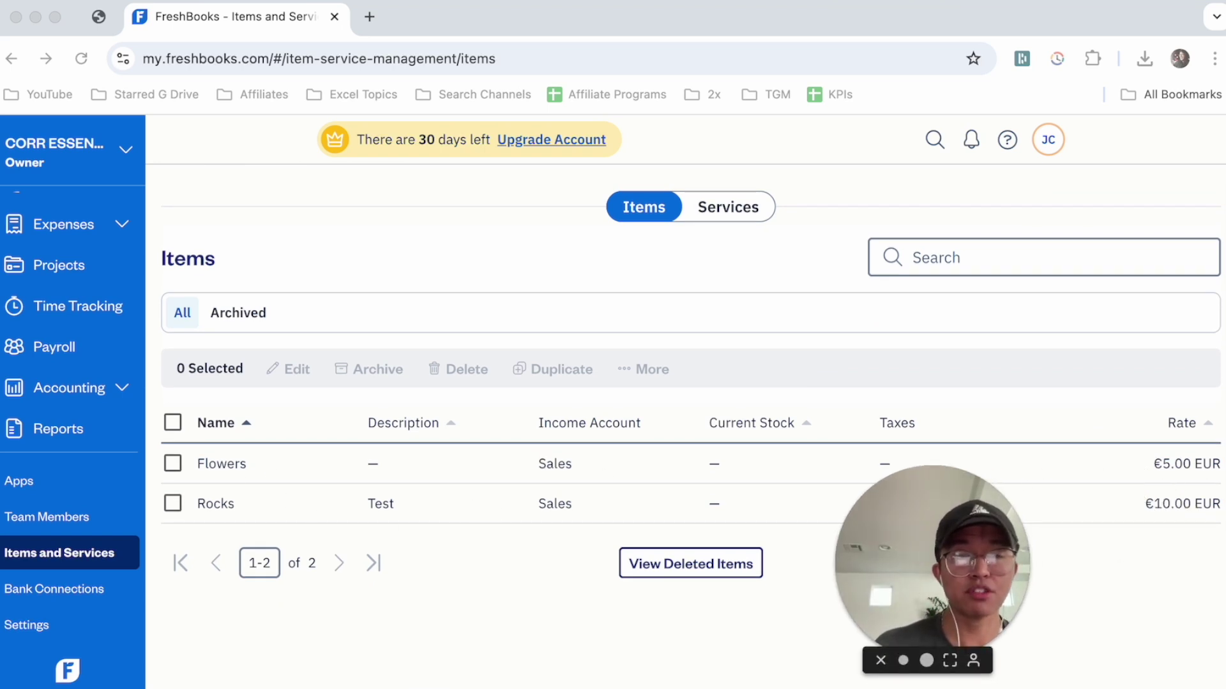
- Switch from the items list to the services list and look over its entries, including billable status and rate
{"action": "scroll", "coordinate": [871, 412], "scroll_direction": "up", "scroll_amount": 2}
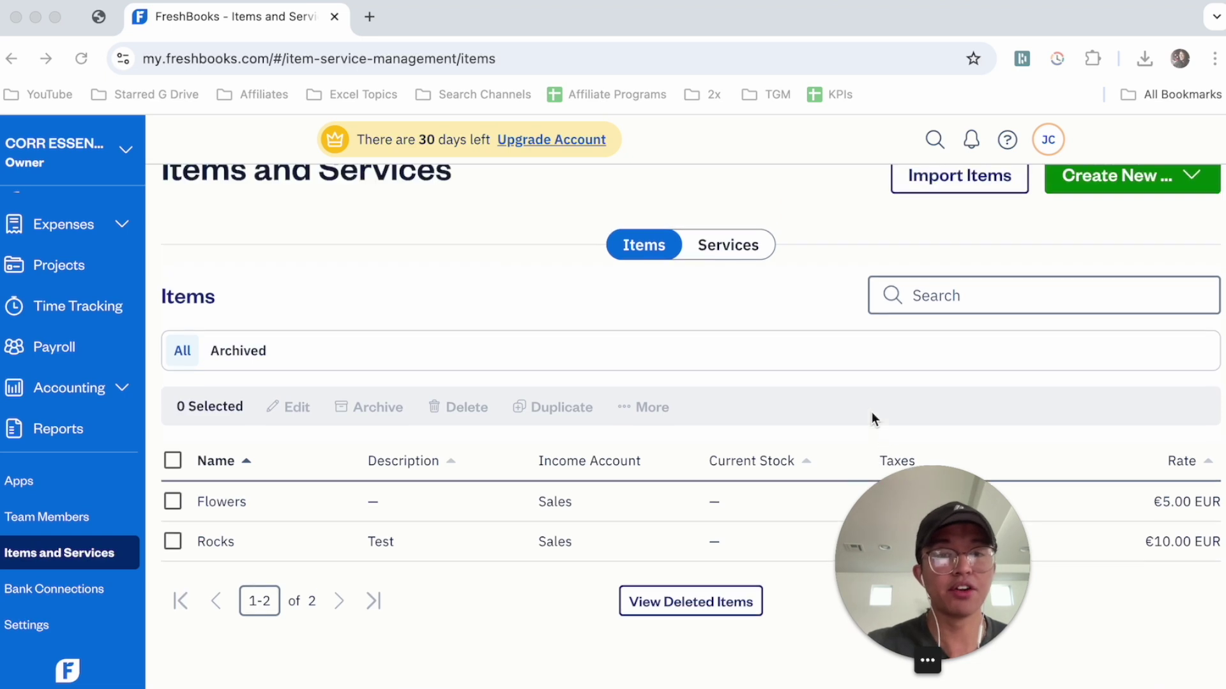
{"action": "left_click", "coordinate": [731, 287]}
{"action": "scroll", "coordinate": [637, 364], "scroll_direction": "down", "scroll_amount": 3}
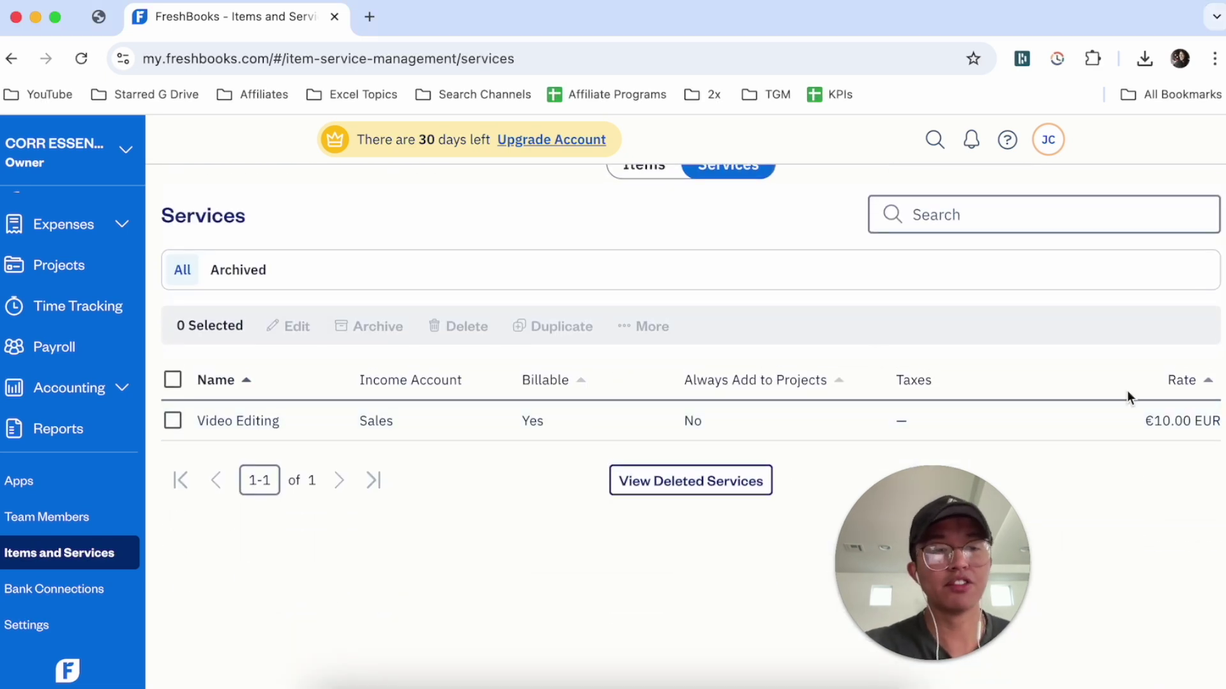
{"action": "scroll", "coordinate": [810, 316], "scroll_direction": "up", "scroll_amount": 1}
{"action": "scroll", "coordinate": [809, 309], "scroll_direction": "up", "scroll_amount": 3}
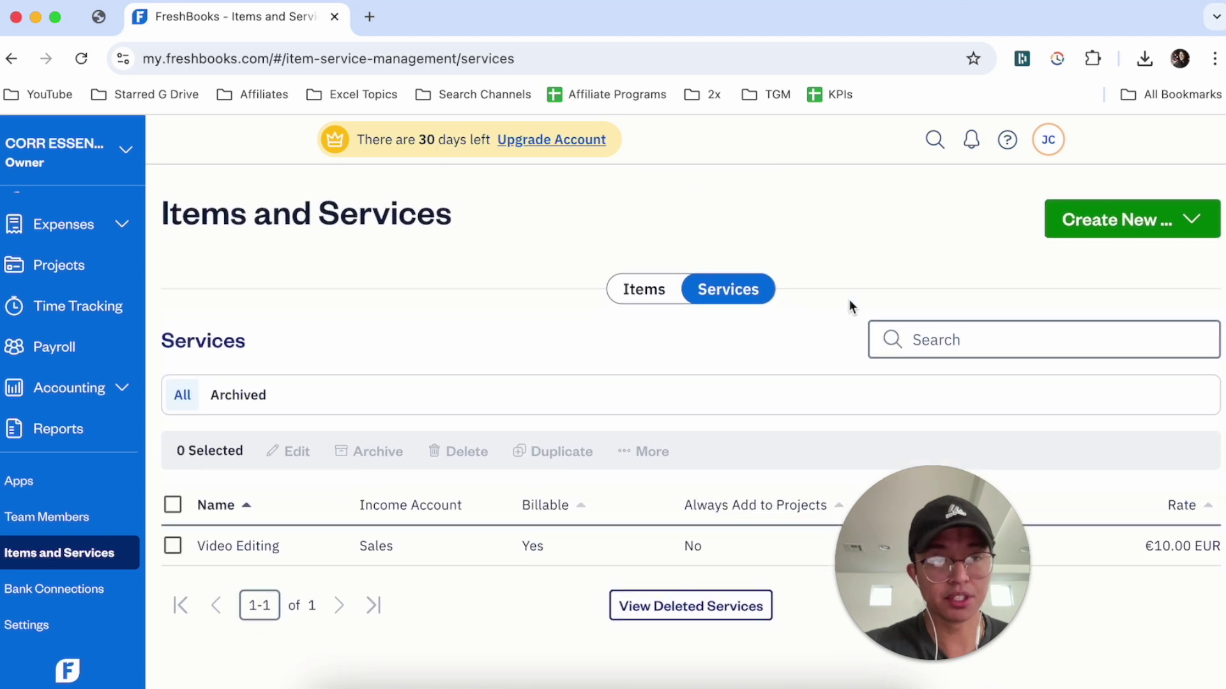
- Start a new service named Voiceovers, keeping Sales as its income account, and set its rate to €20
{"action": "left_click", "coordinate": [1109, 222]}
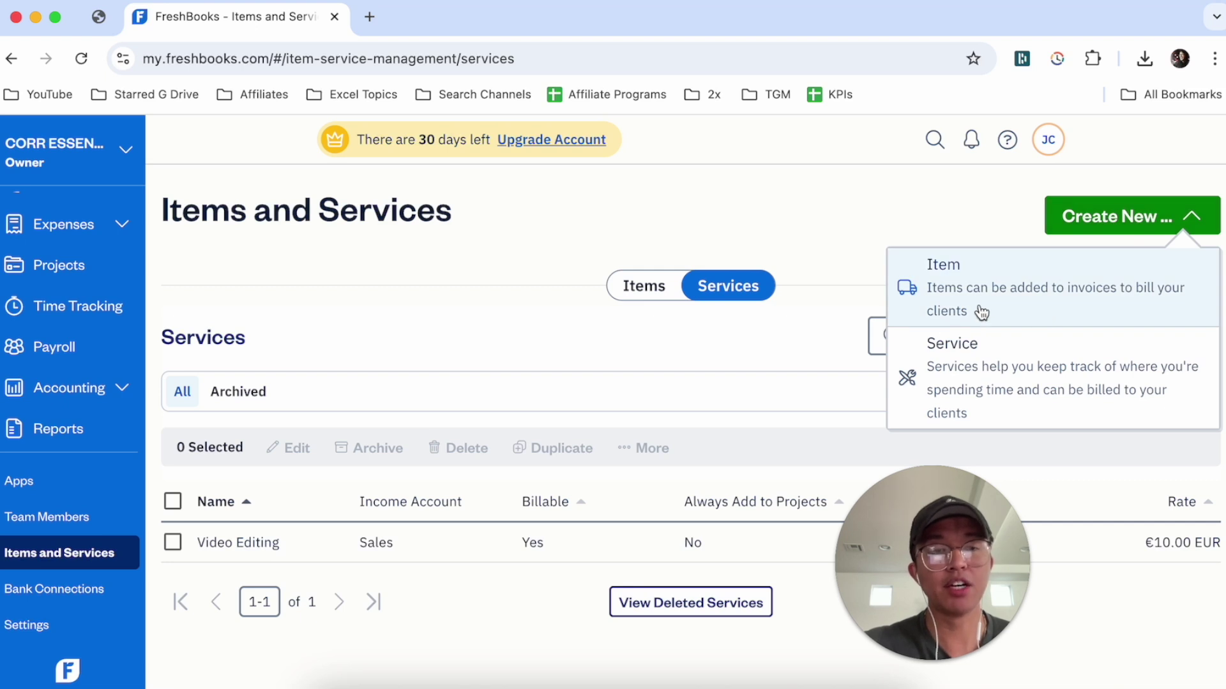
{"action": "left_click", "coordinate": [1017, 369]}
{"action": "left_click", "coordinate": [514, 284]}
{"action": "type", "text": "Voiceovers"}
{"action": "left_click", "coordinate": [451, 469]}
{"action": "left_click", "coordinate": [515, 430]}
{"action": "left_click", "coordinate": [478, 512]}
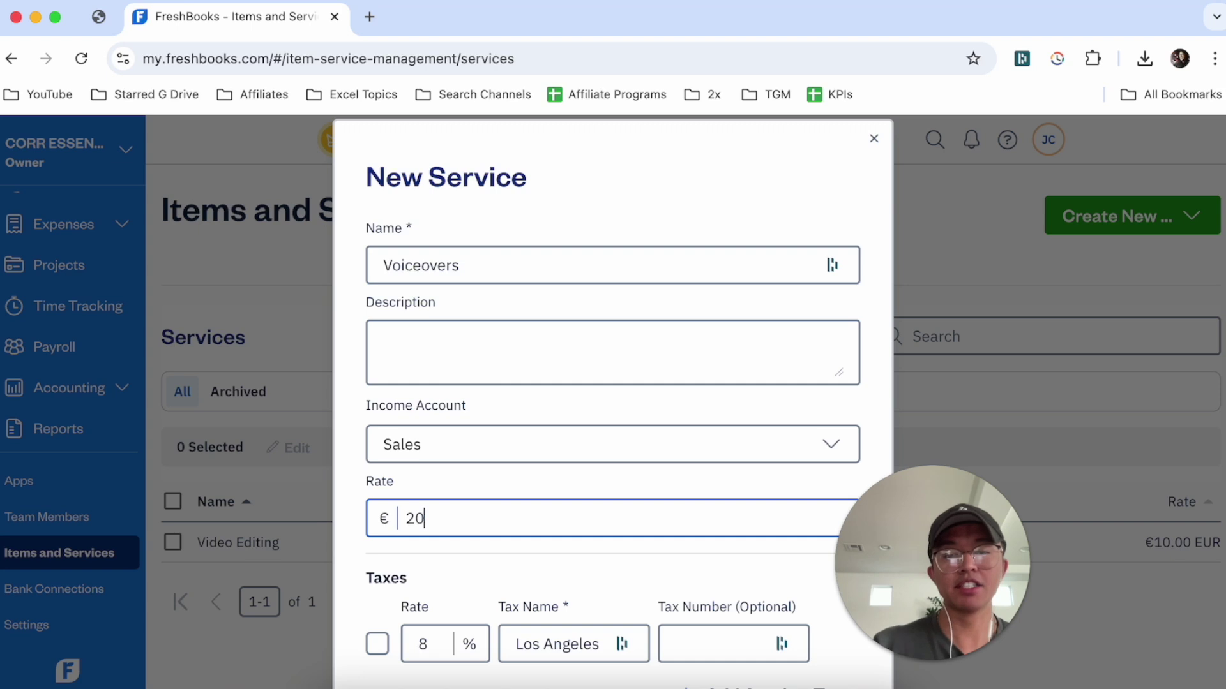
- Review the new service's tax, billable and automatic project options, and close the form without saving the service
{"action": "scroll", "coordinate": [425, 434], "scroll_direction": "down", "scroll_amount": 4}
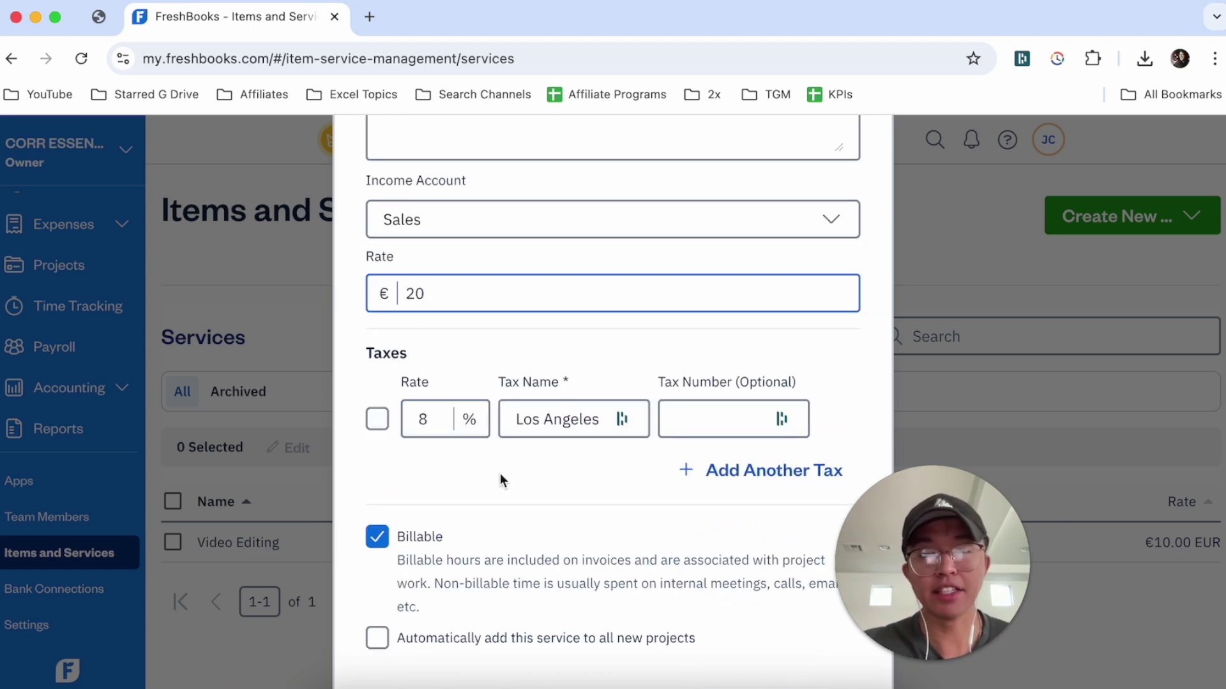
{"action": "scroll", "coordinate": [500, 474], "scroll_direction": "down", "scroll_amount": 2}
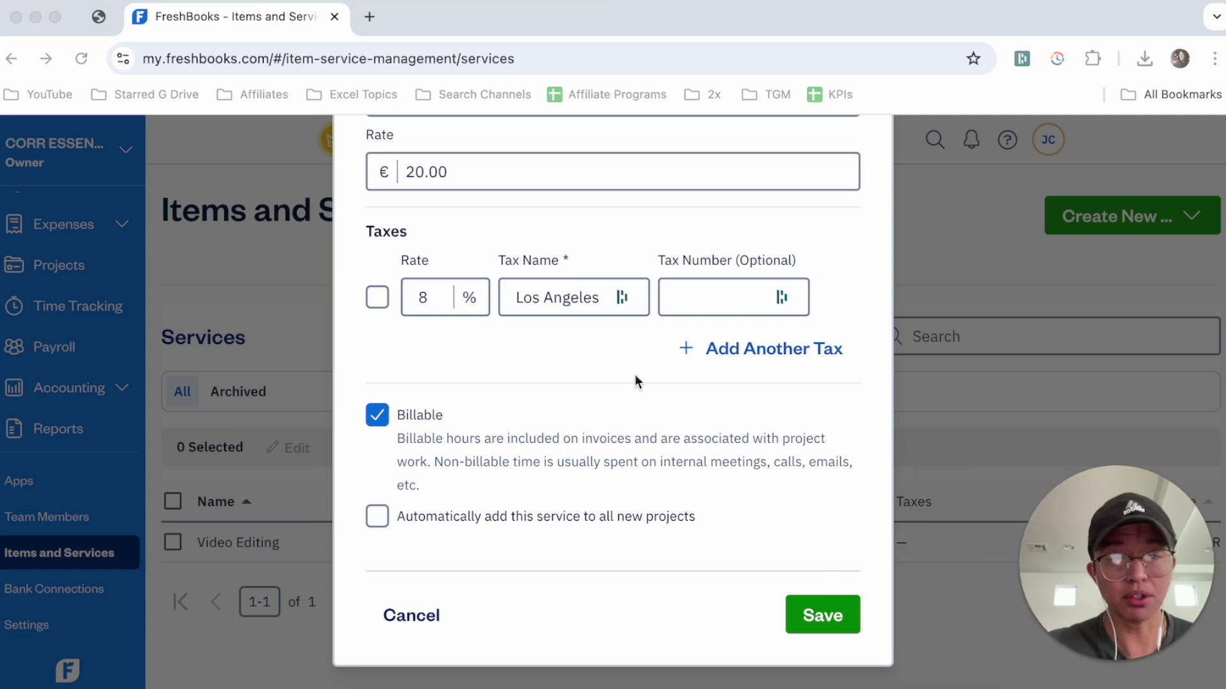
{"action": "scroll", "coordinate": [556, 329], "scroll_direction": "up", "scroll_amount": 6}
{"action": "left_click", "coordinate": [880, 161]}
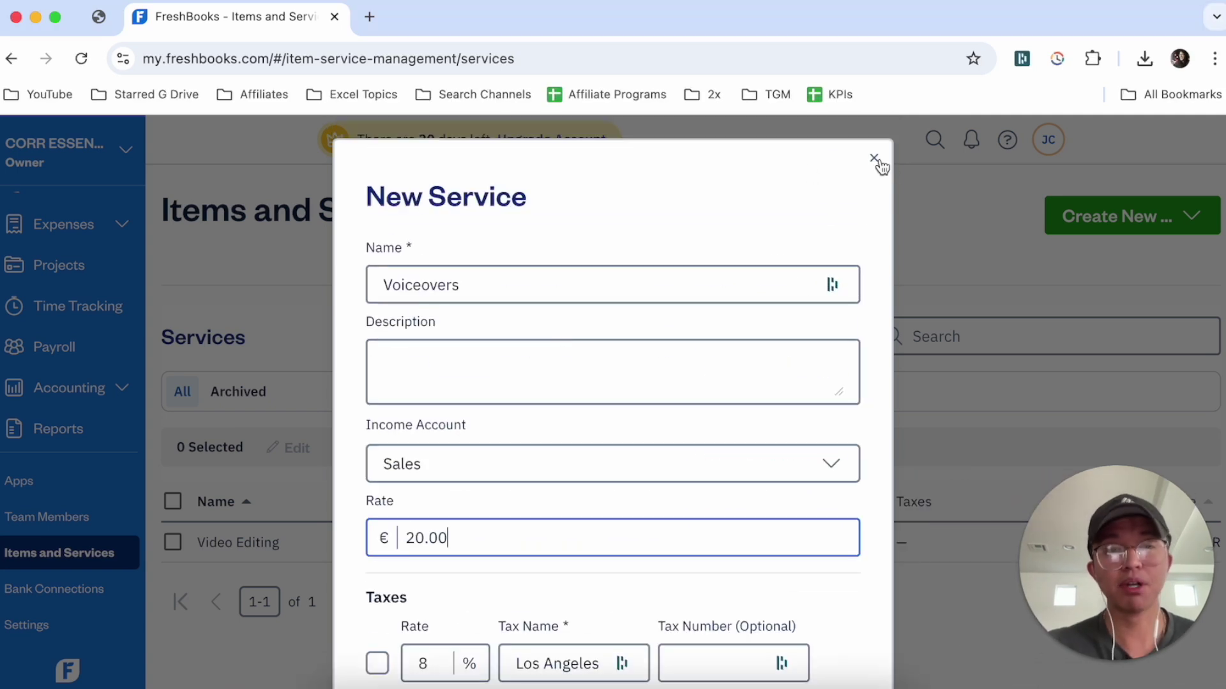
{"action": "left_click", "coordinate": [876, 161]}
{"action": "left_click", "coordinate": [800, 483]}
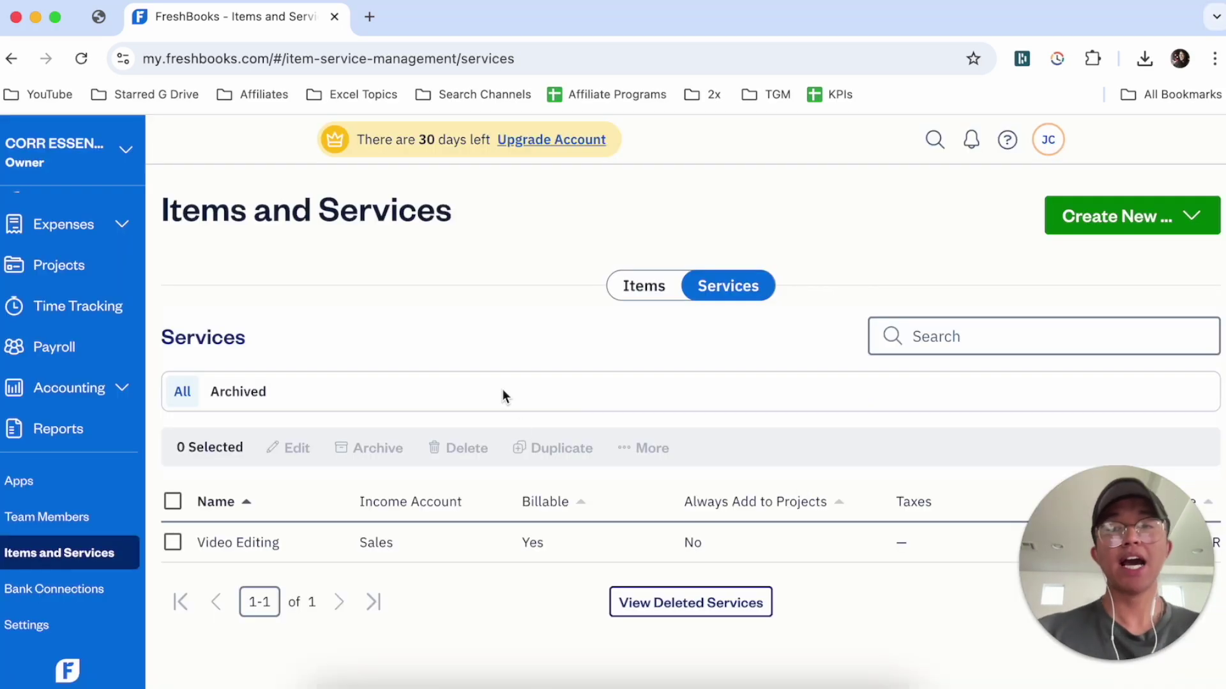